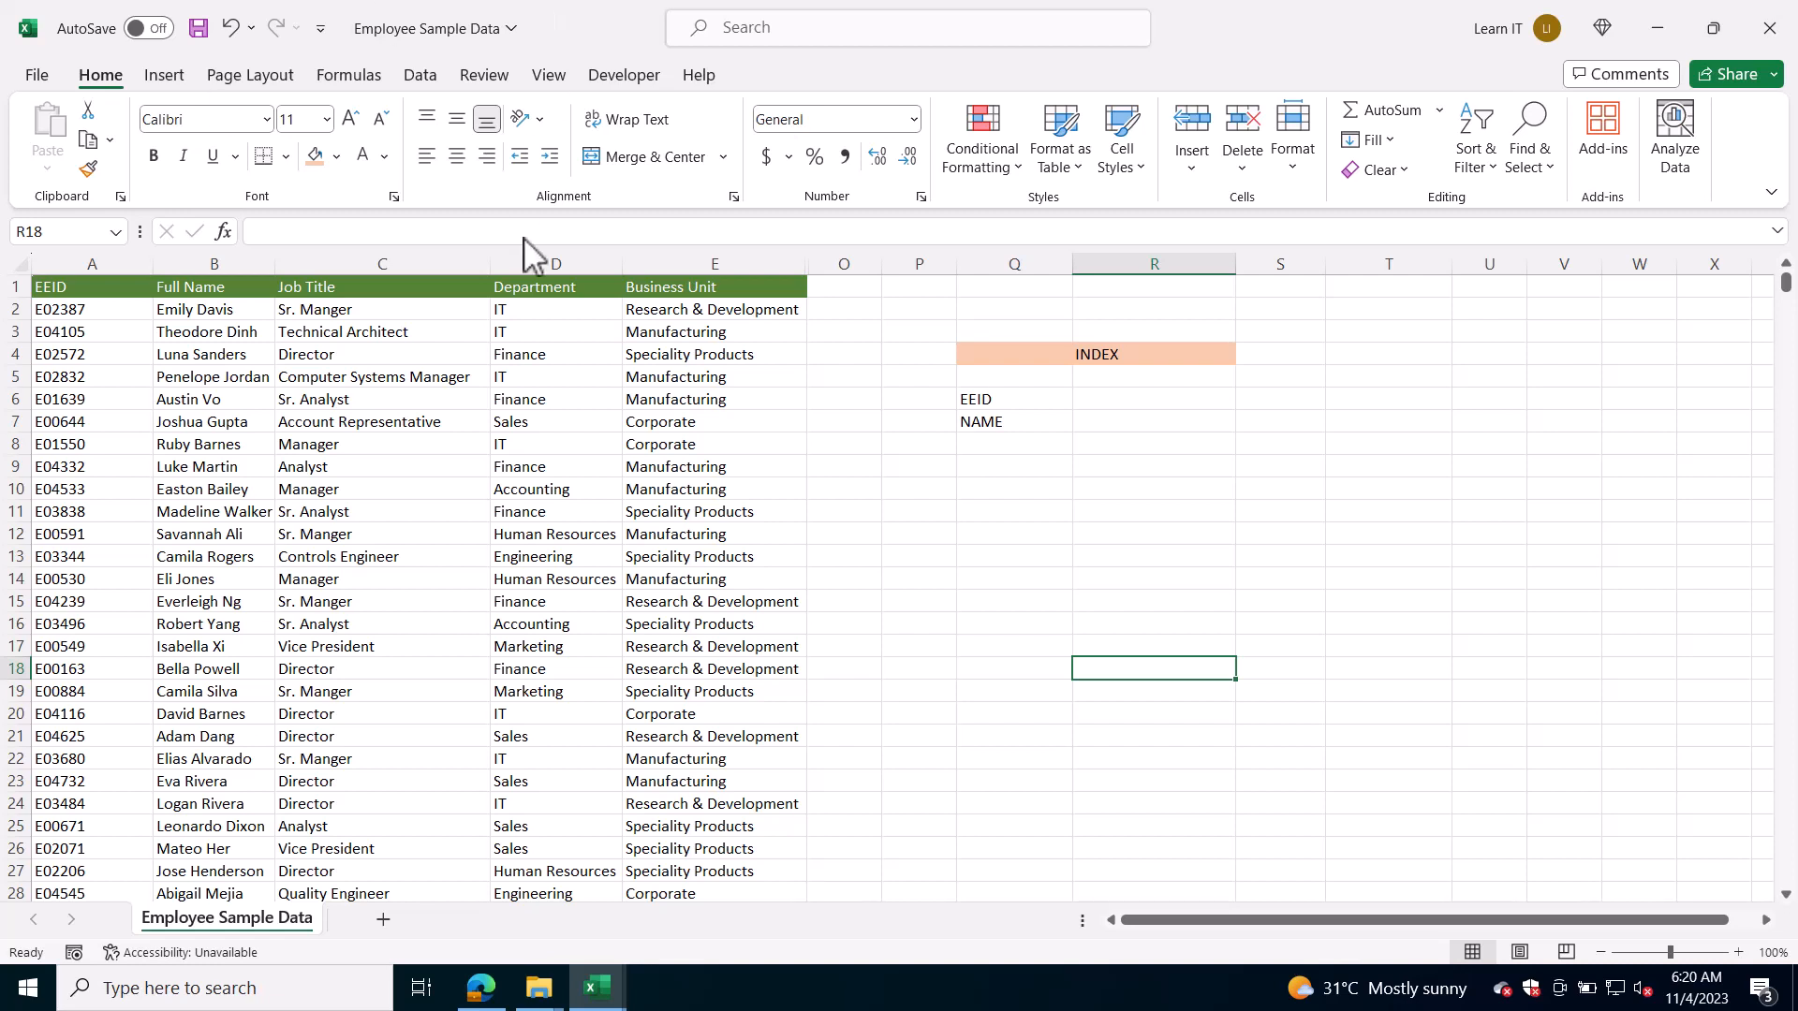
Enter the employee ID listed in row 4 into cell R6, beside the EEID label
click(1101, 399)
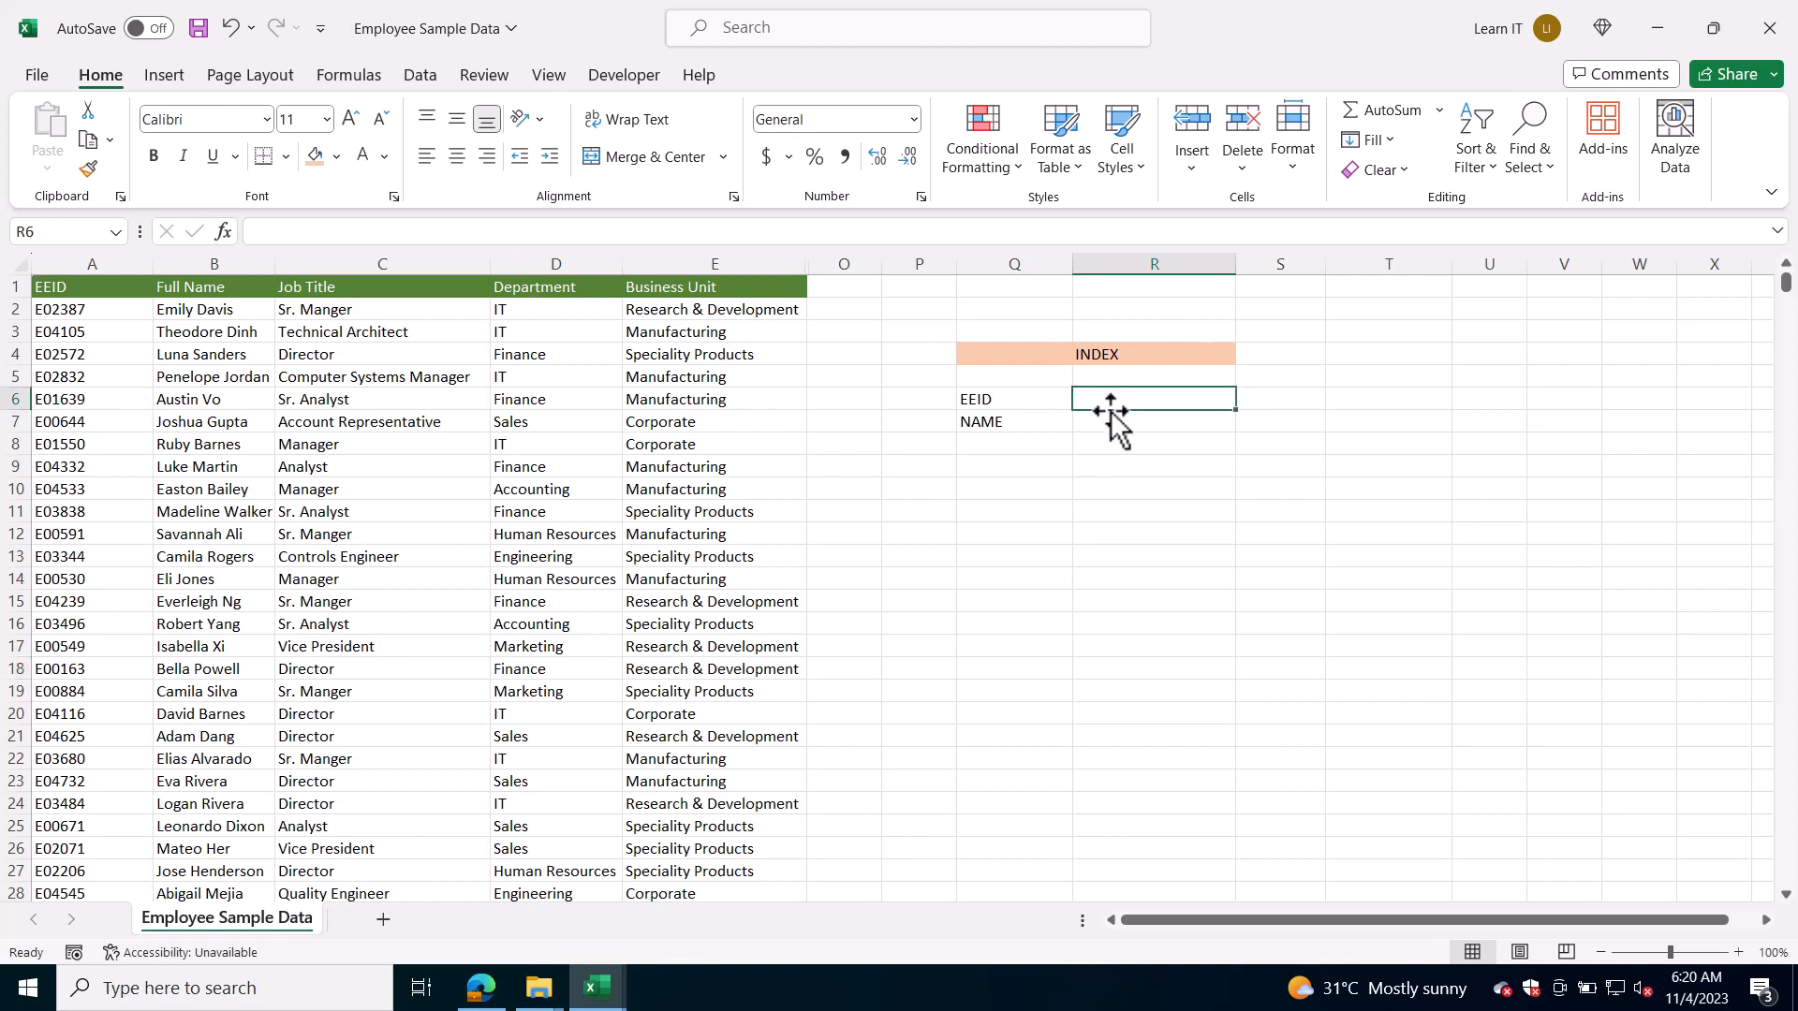
text(E)
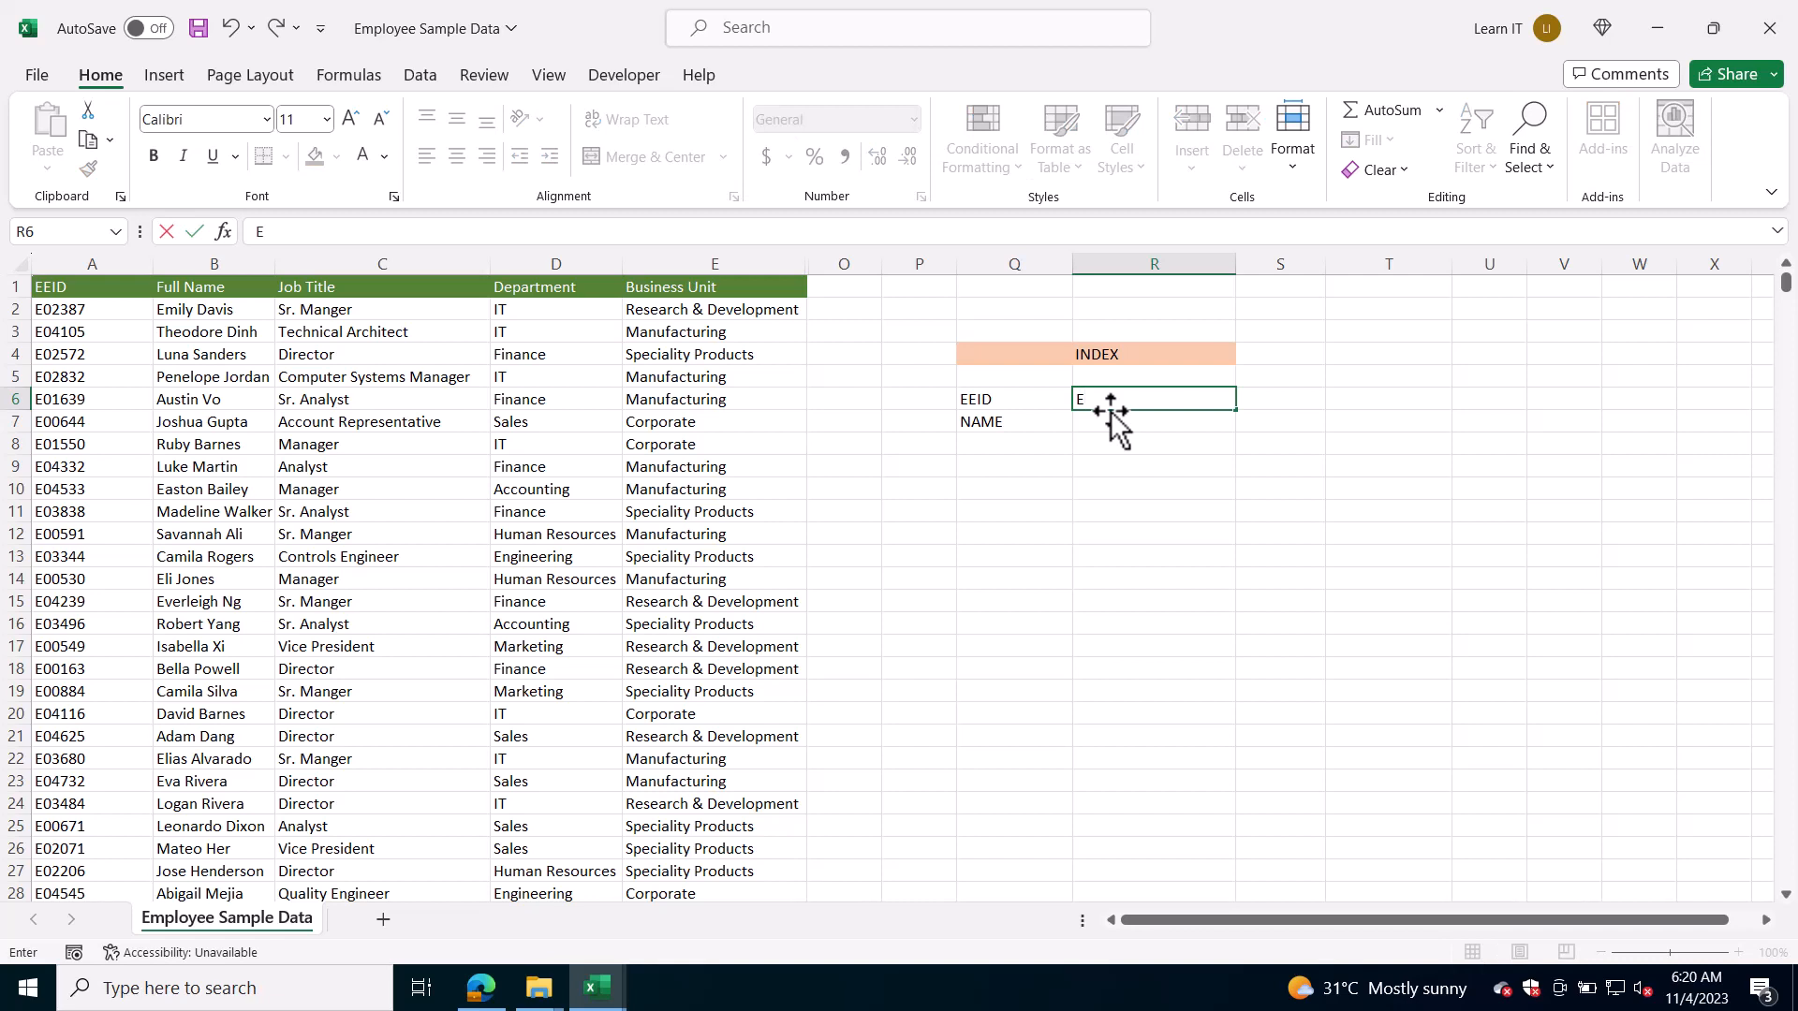
text(02572)
key(Return)
key(Return)
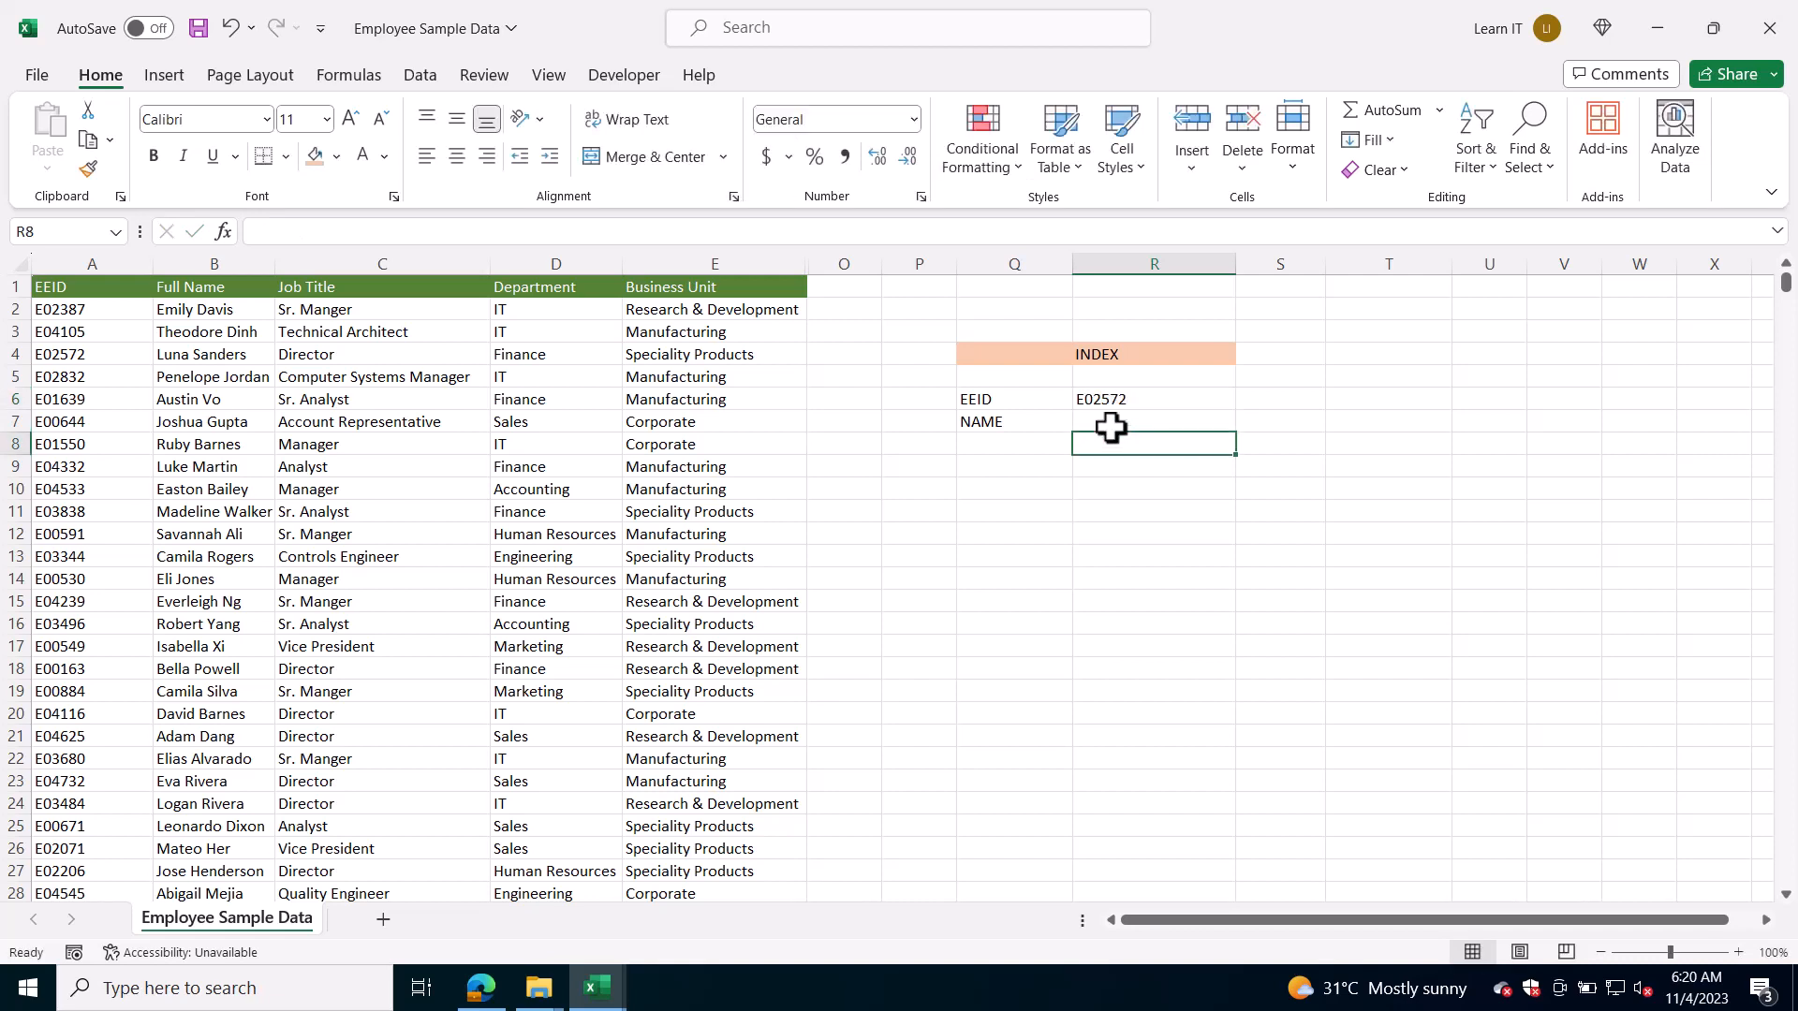
Start an INDEX formula in cell R7, beside NAME, with the full names in B2:B25 as the array
click(1111, 428)
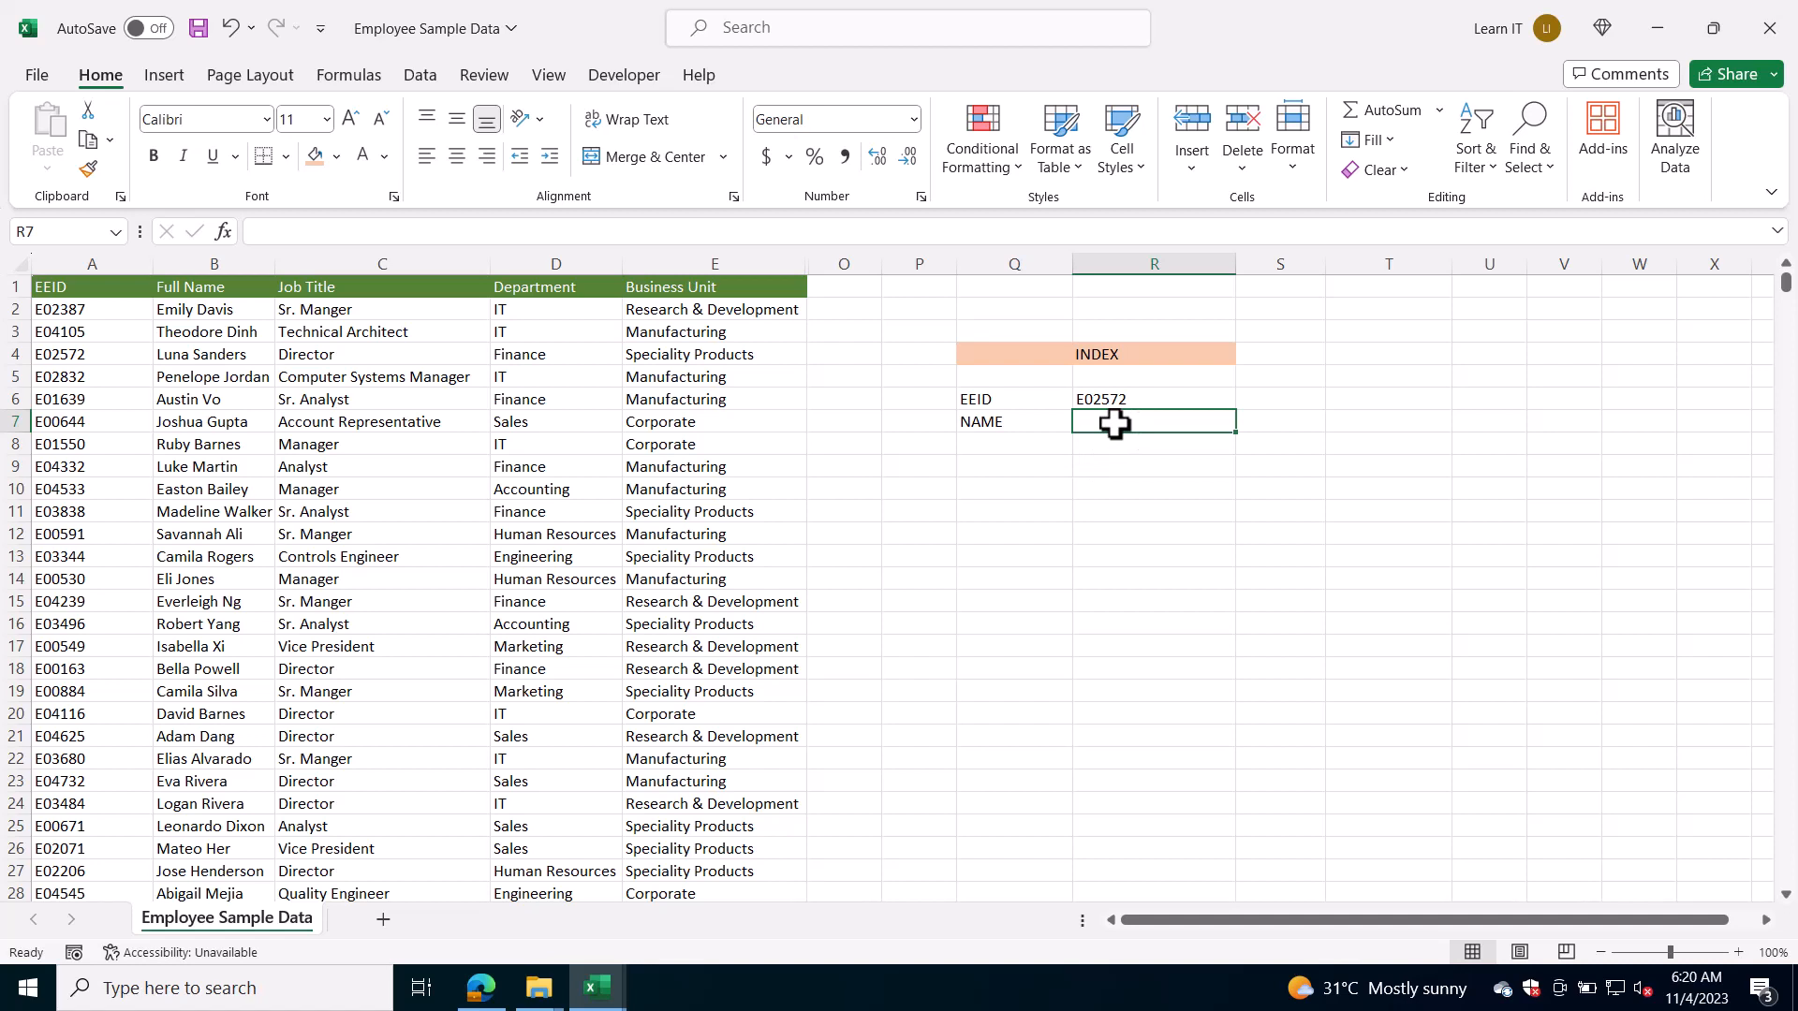
double_click(1114, 424)
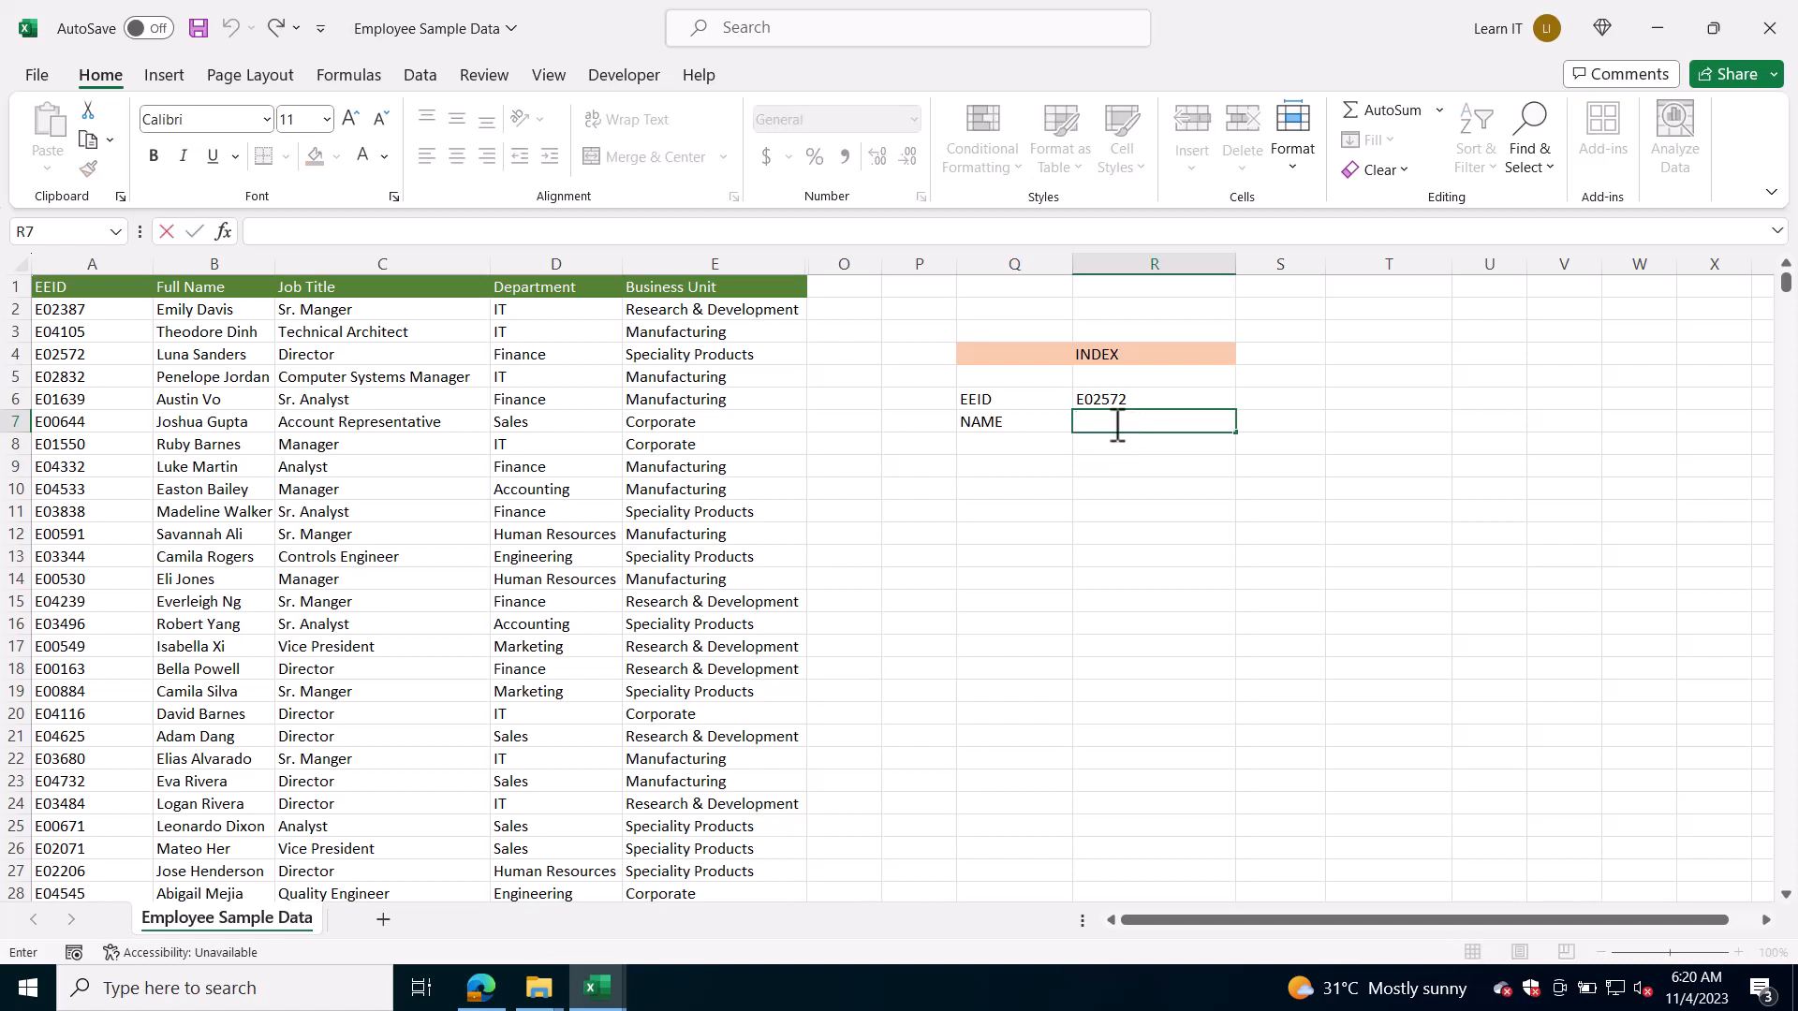
text(=INDEX()
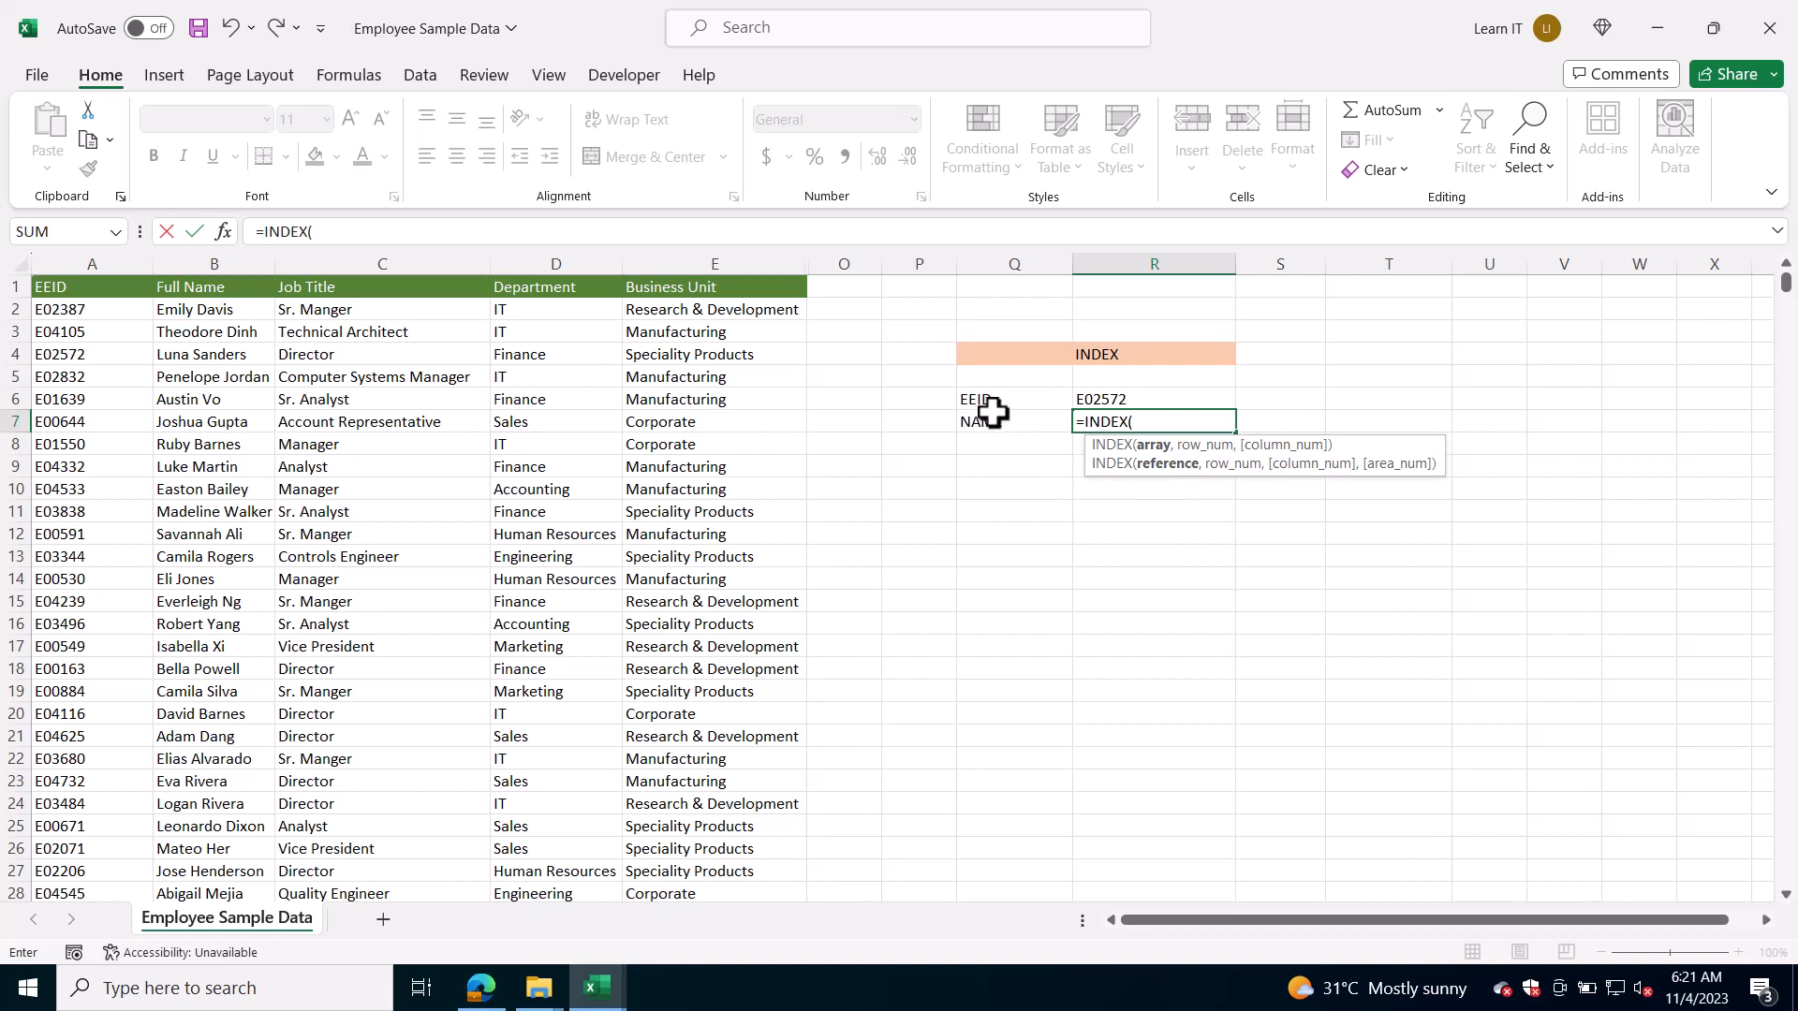
drag(190, 312, 200, 825)
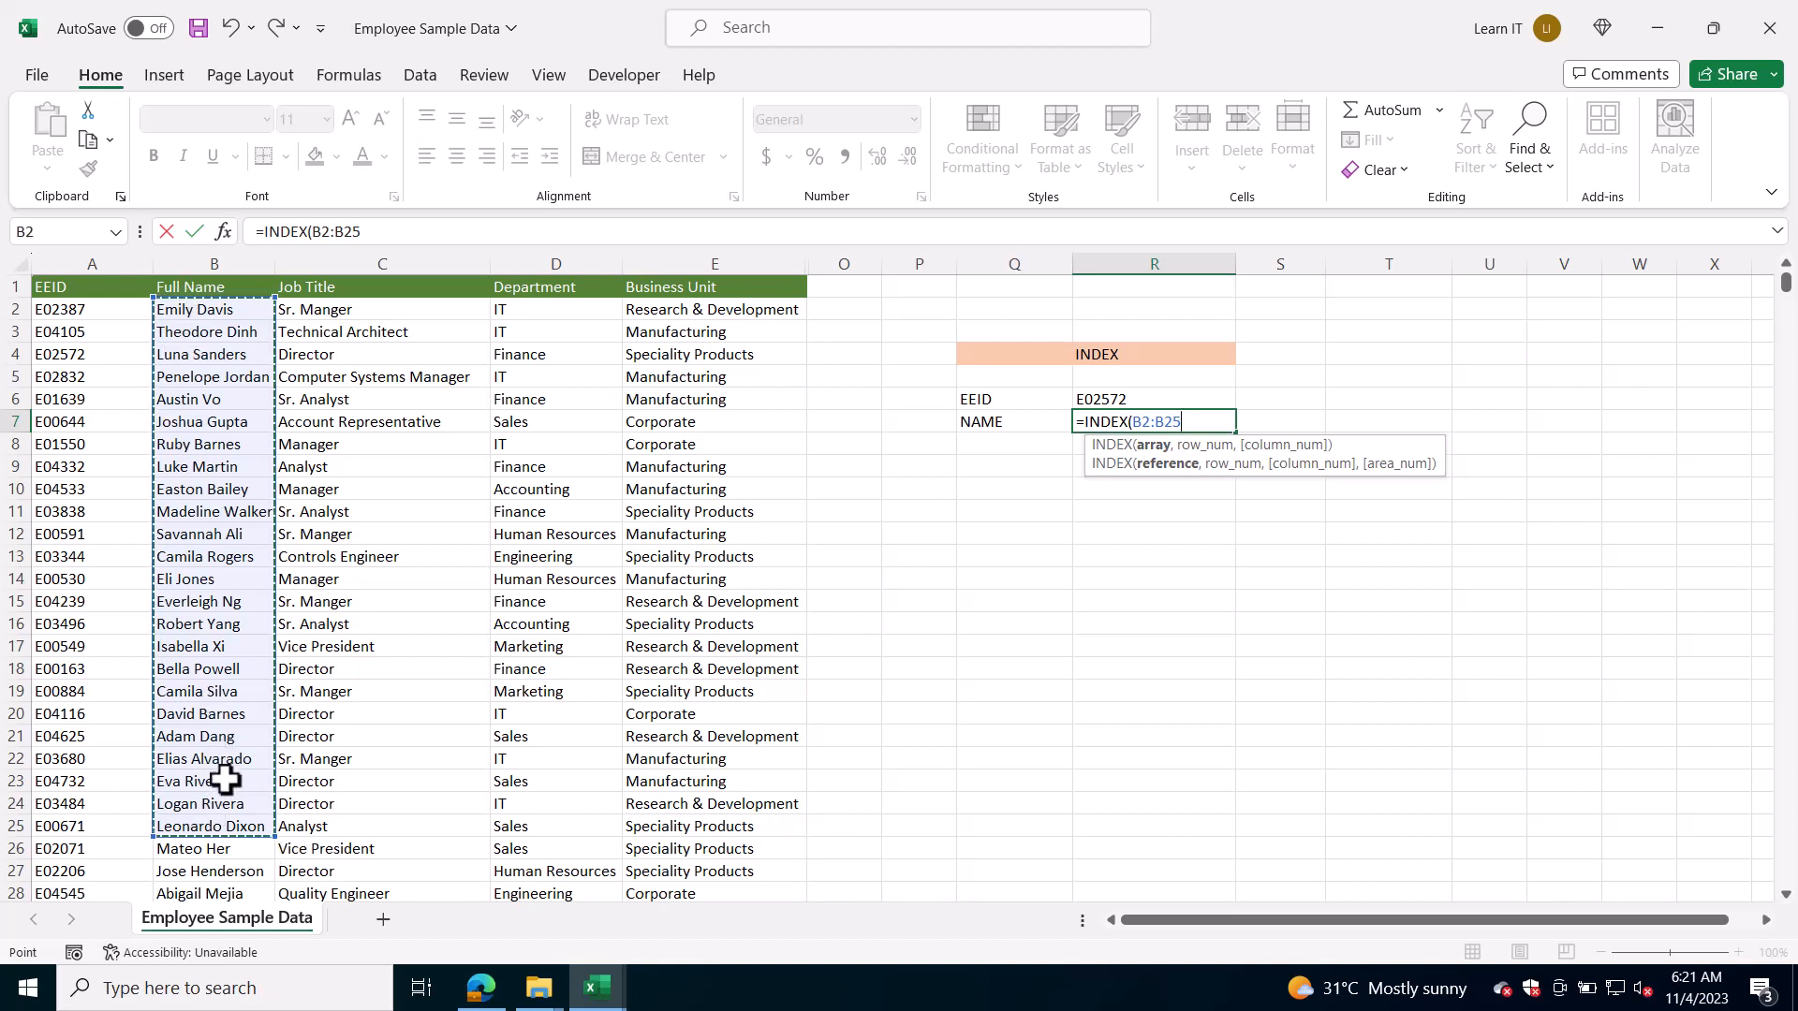
text(,)
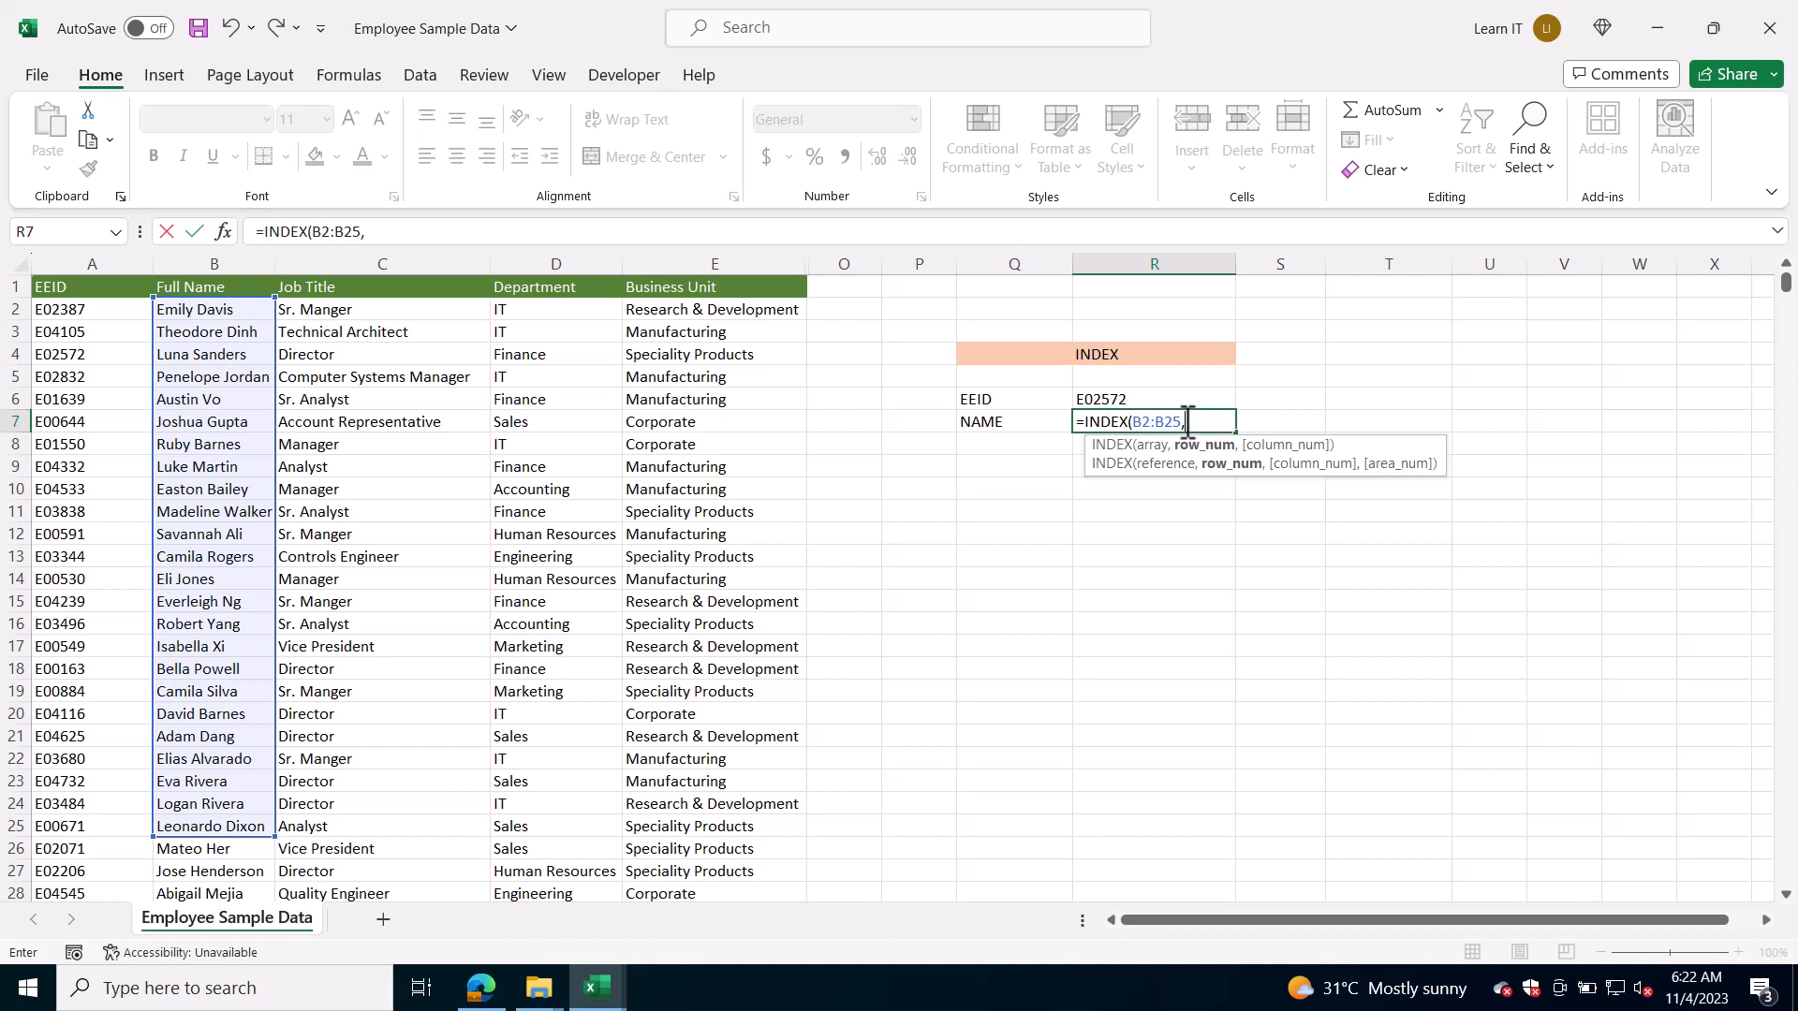
Nest MATCH(R6,A2:A25,0) as the row number argument of the INDEX formula in R7
text(MATCH()
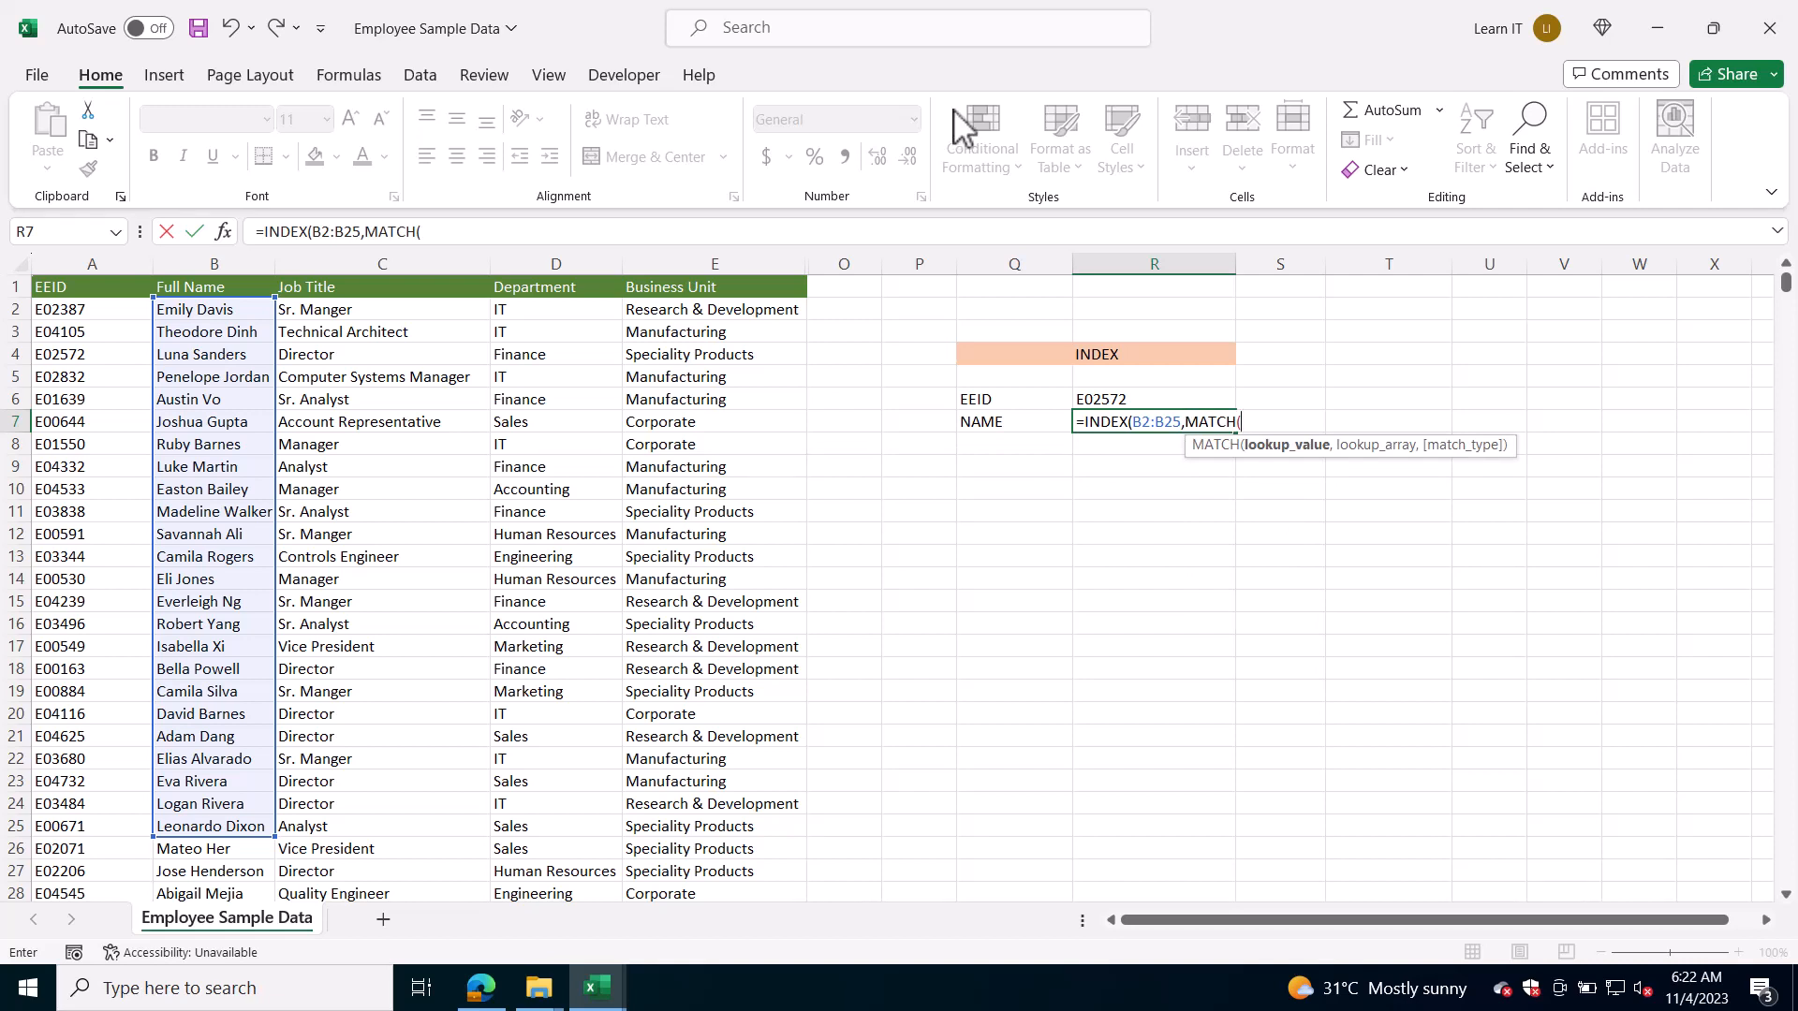
click(1124, 400)
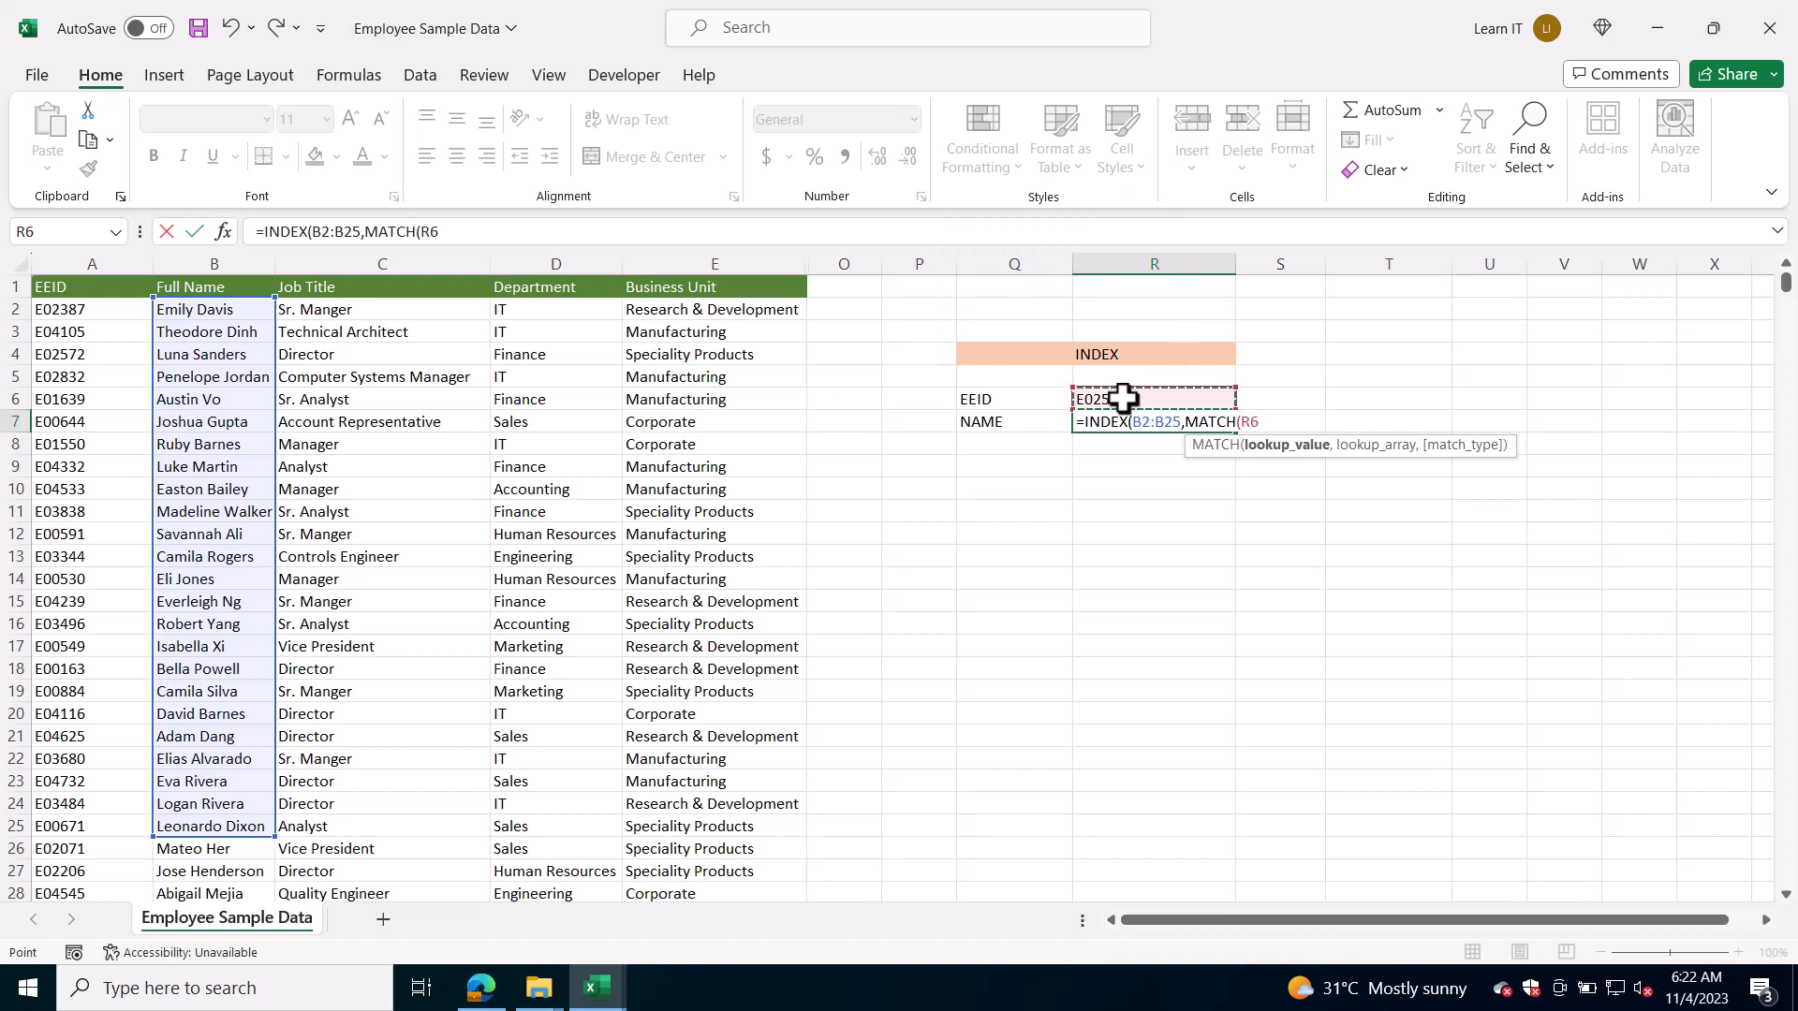
text(,)
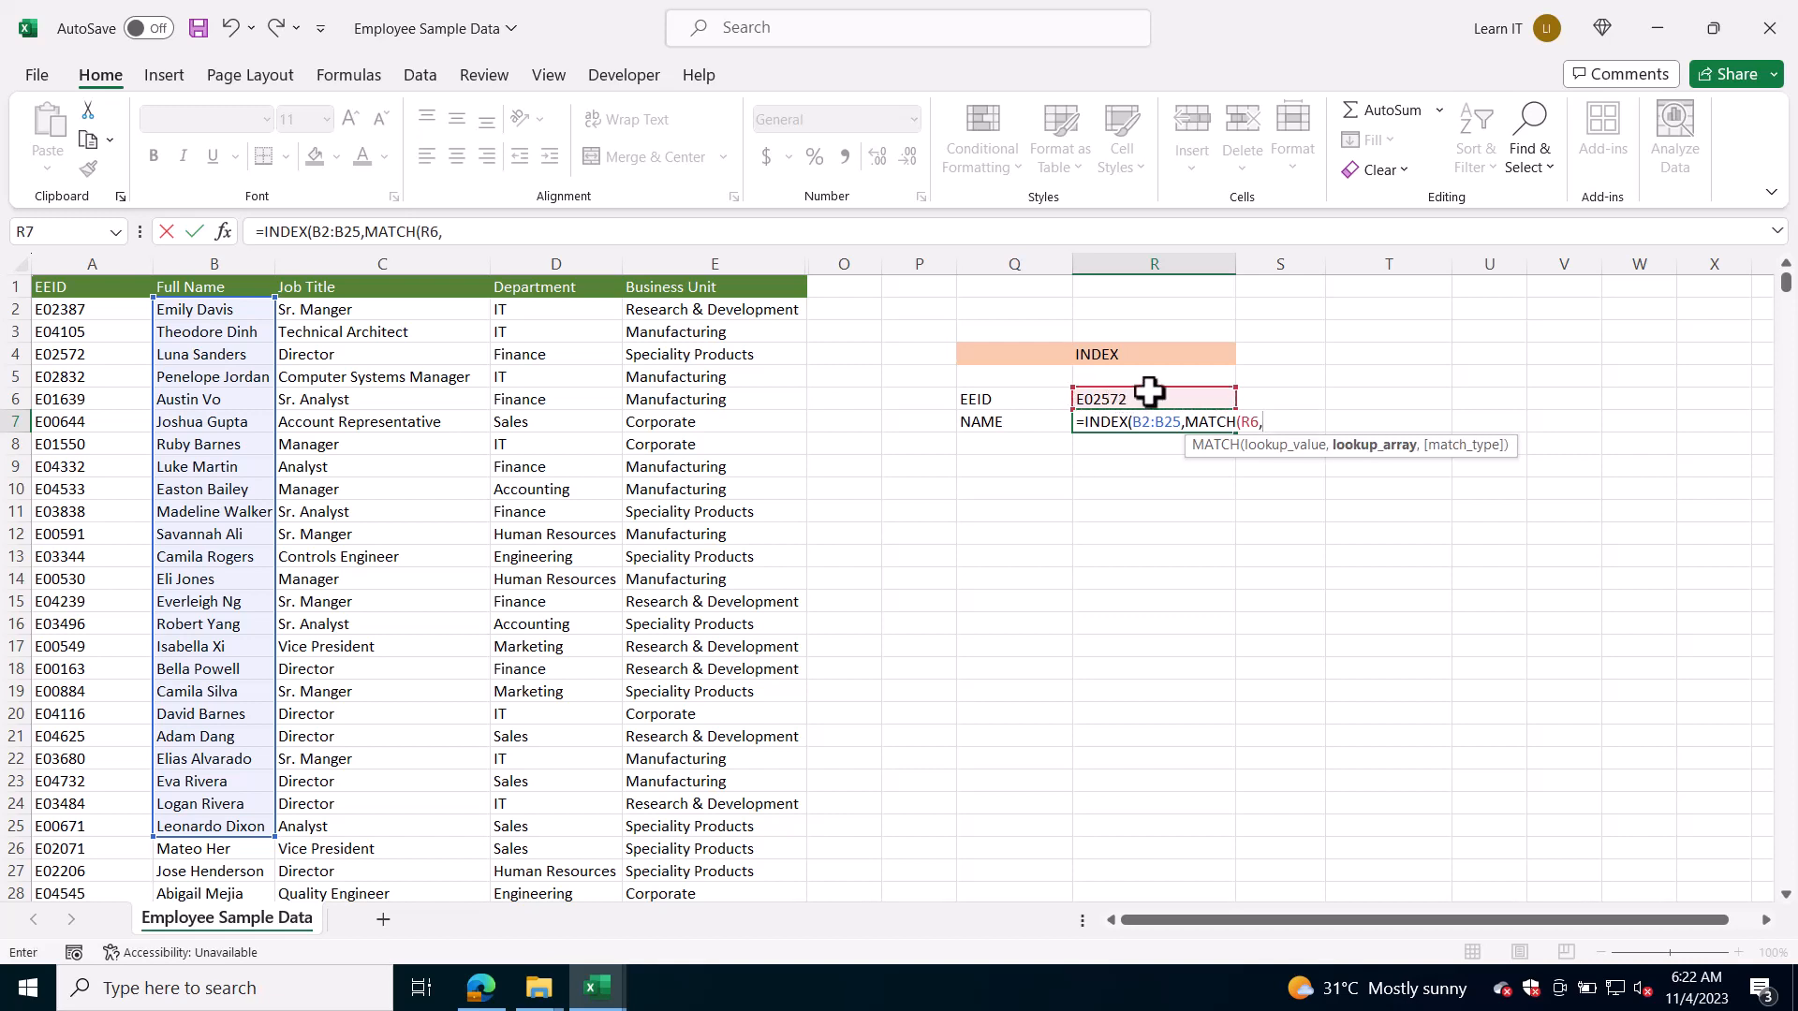
drag(109, 309, 76, 823)
text(,0))
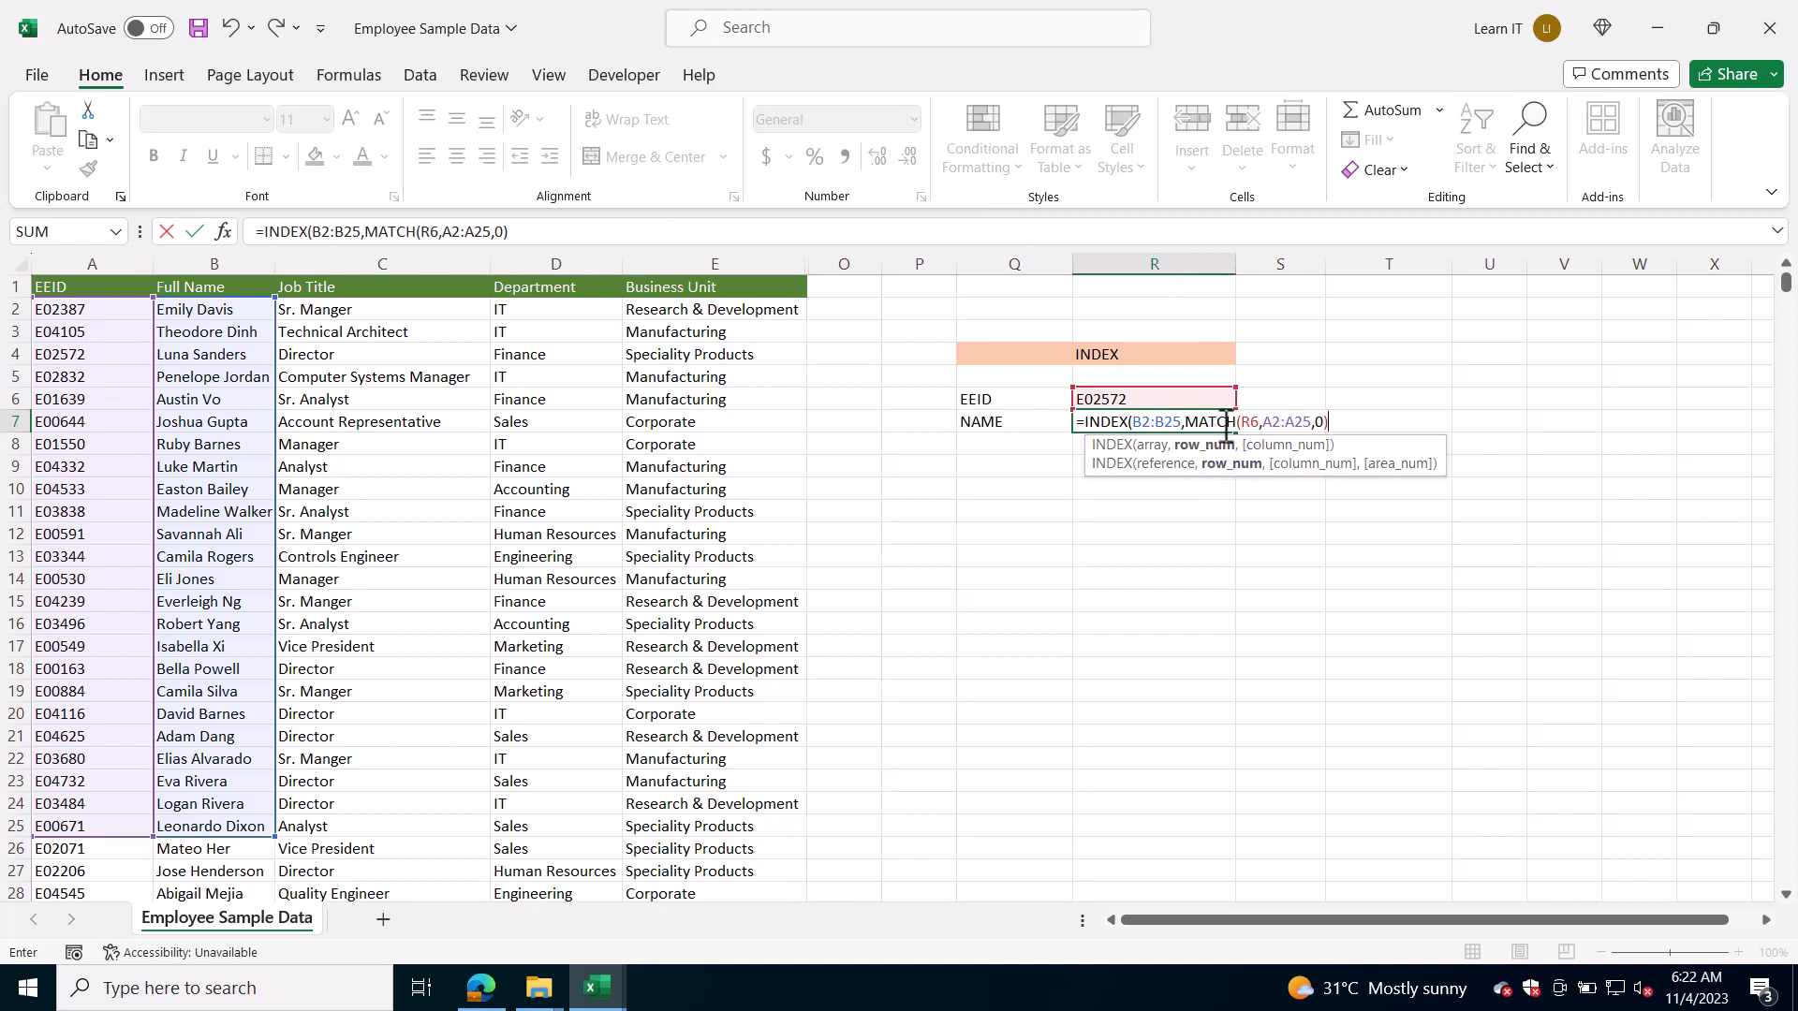
Preview the nested MATCH result, then complete the INDEX formula in R7 with column number 1
drag(1184, 421, 1328, 412)
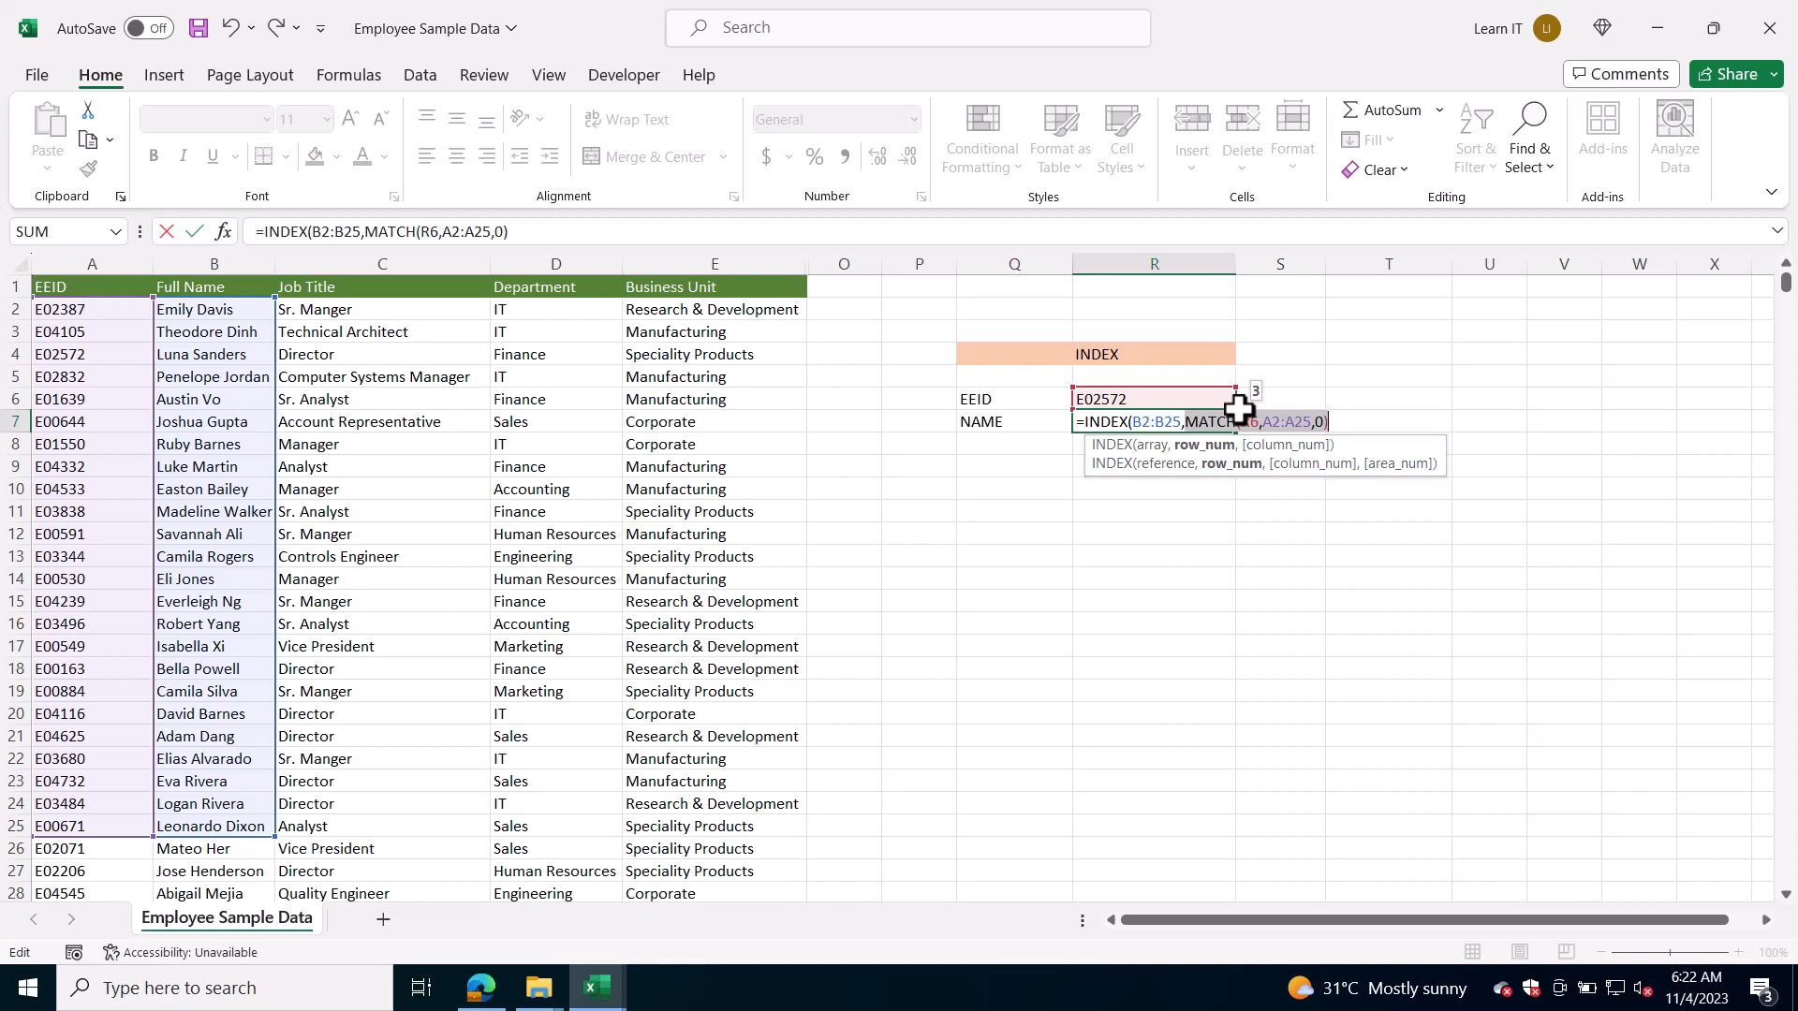
click(1345, 423)
text(,)
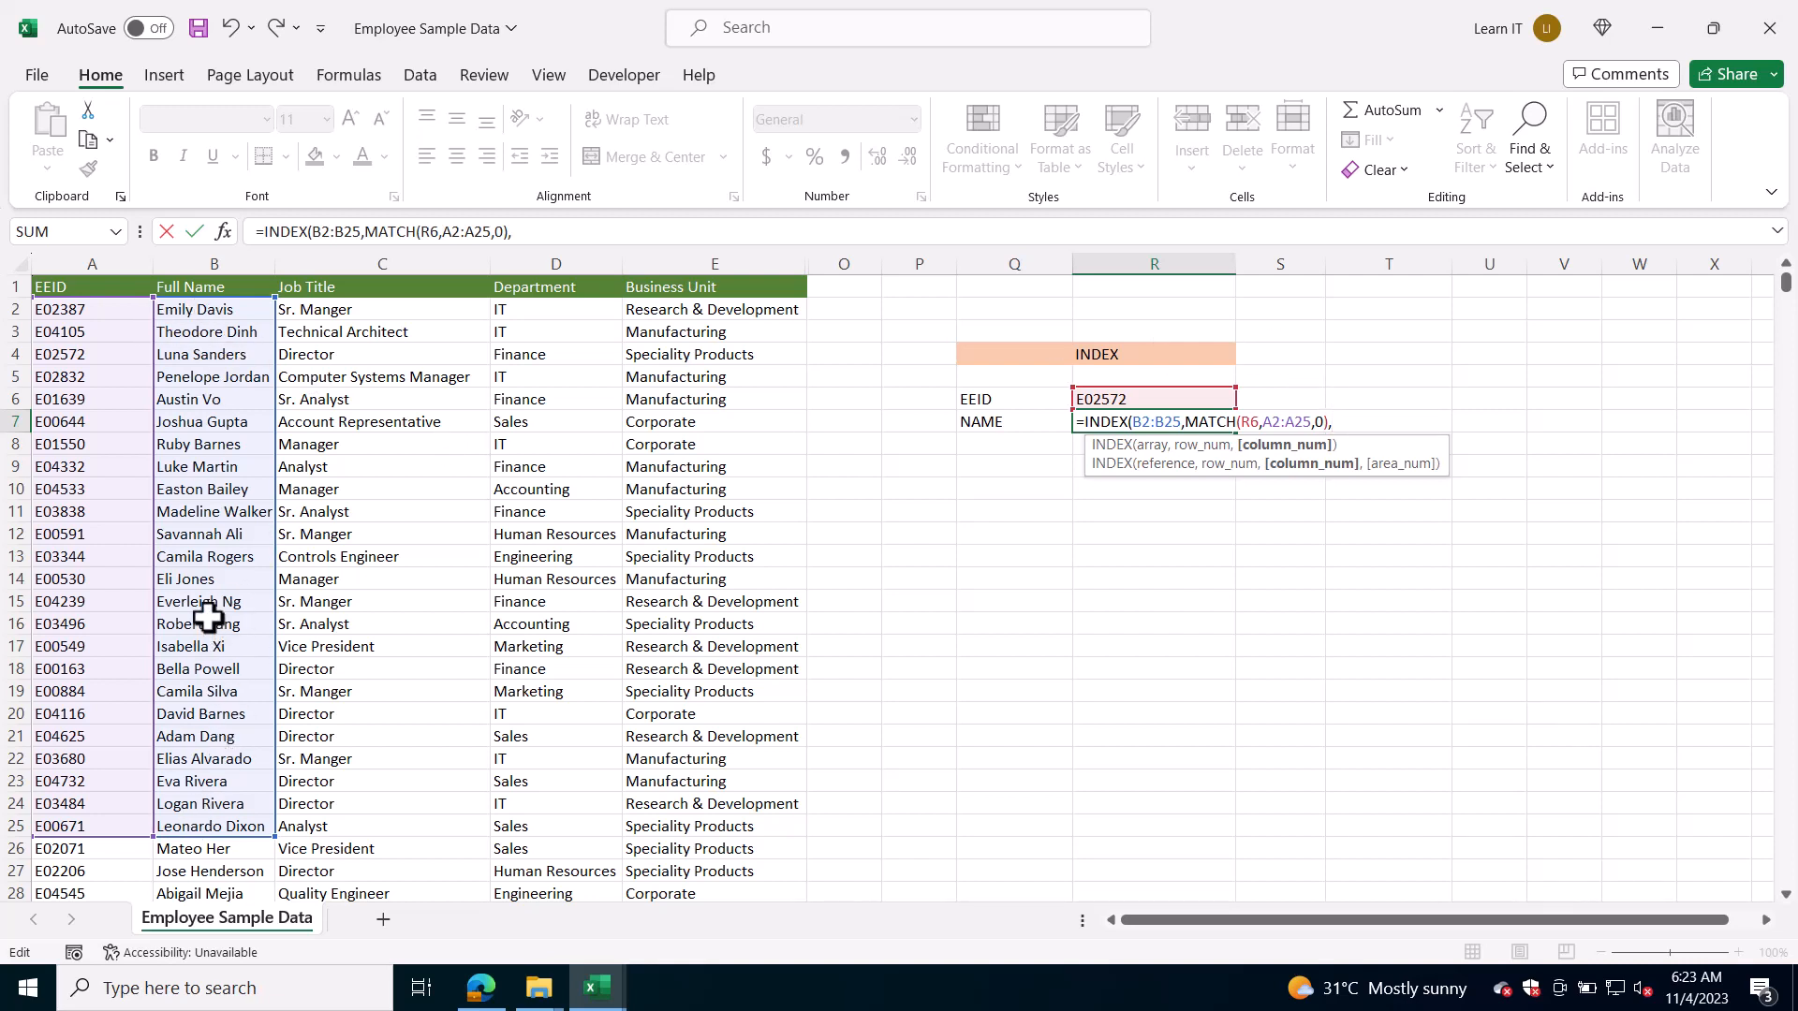
text(1))
key(Return)
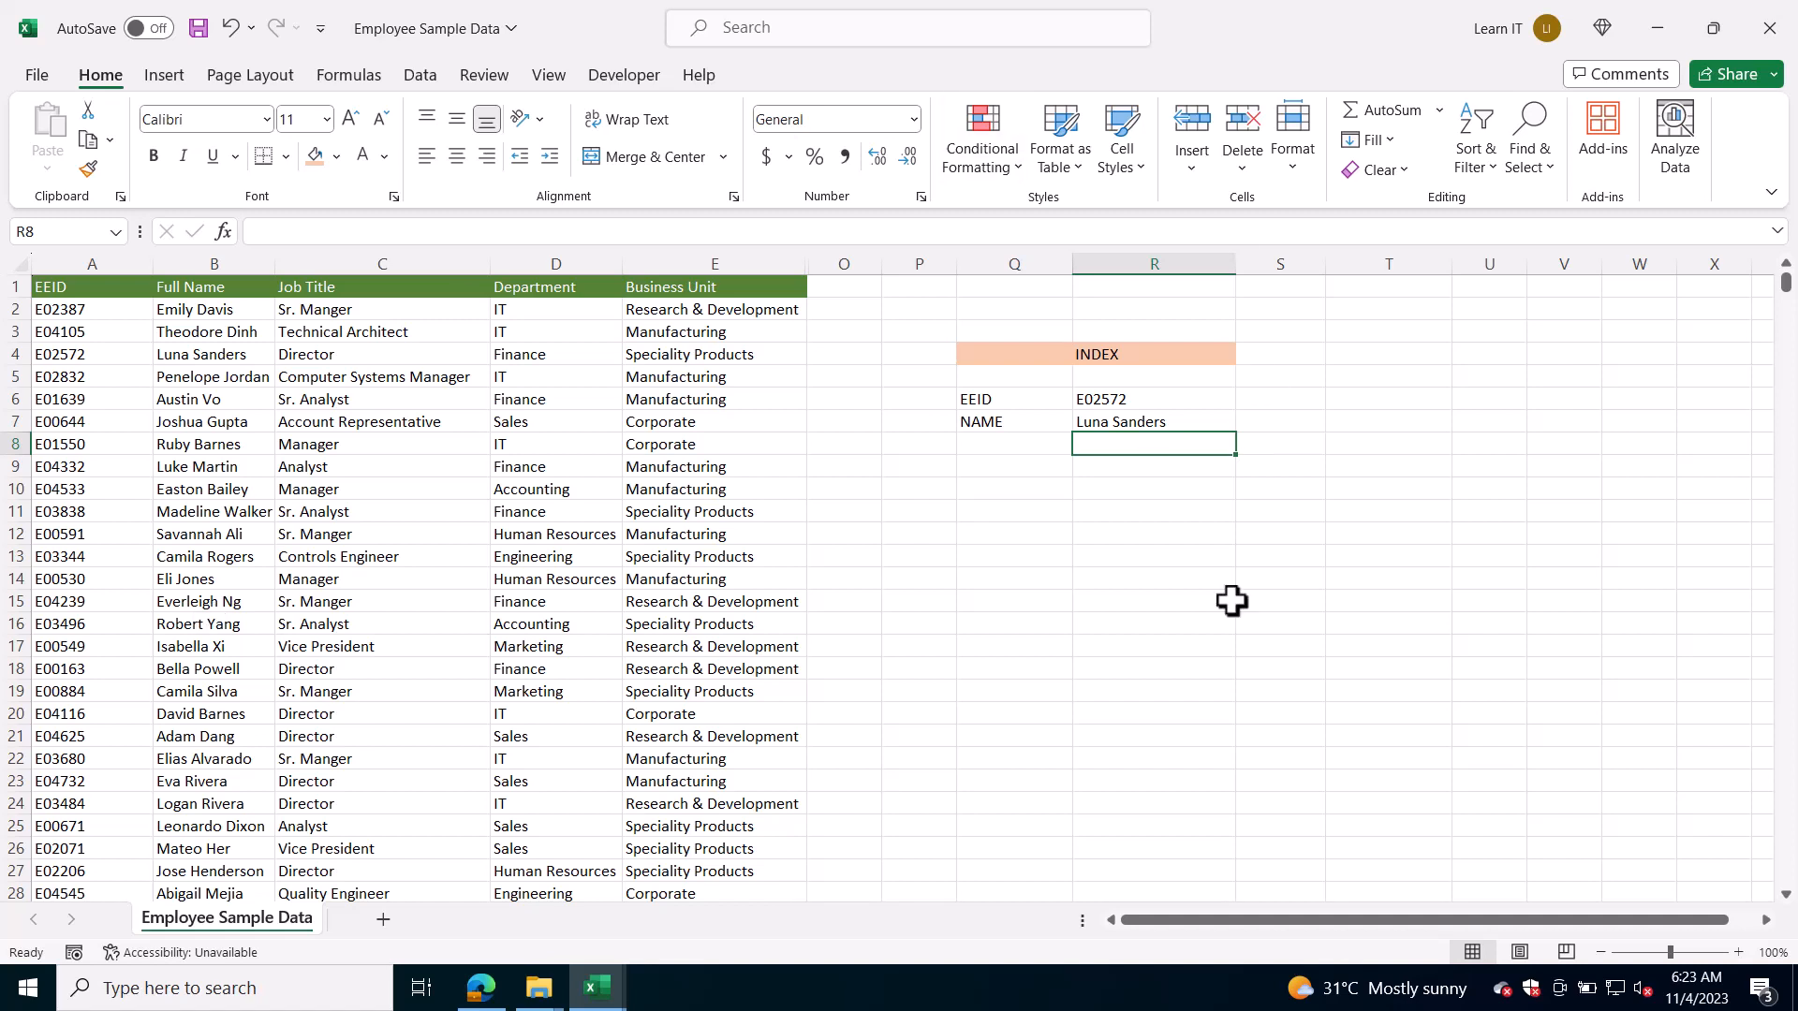
Enter a standalone =MATCH(R6,A2:A25,0) formula in cell R11 to look up the employee ID's position
click(1148, 513)
text(=MACTH()
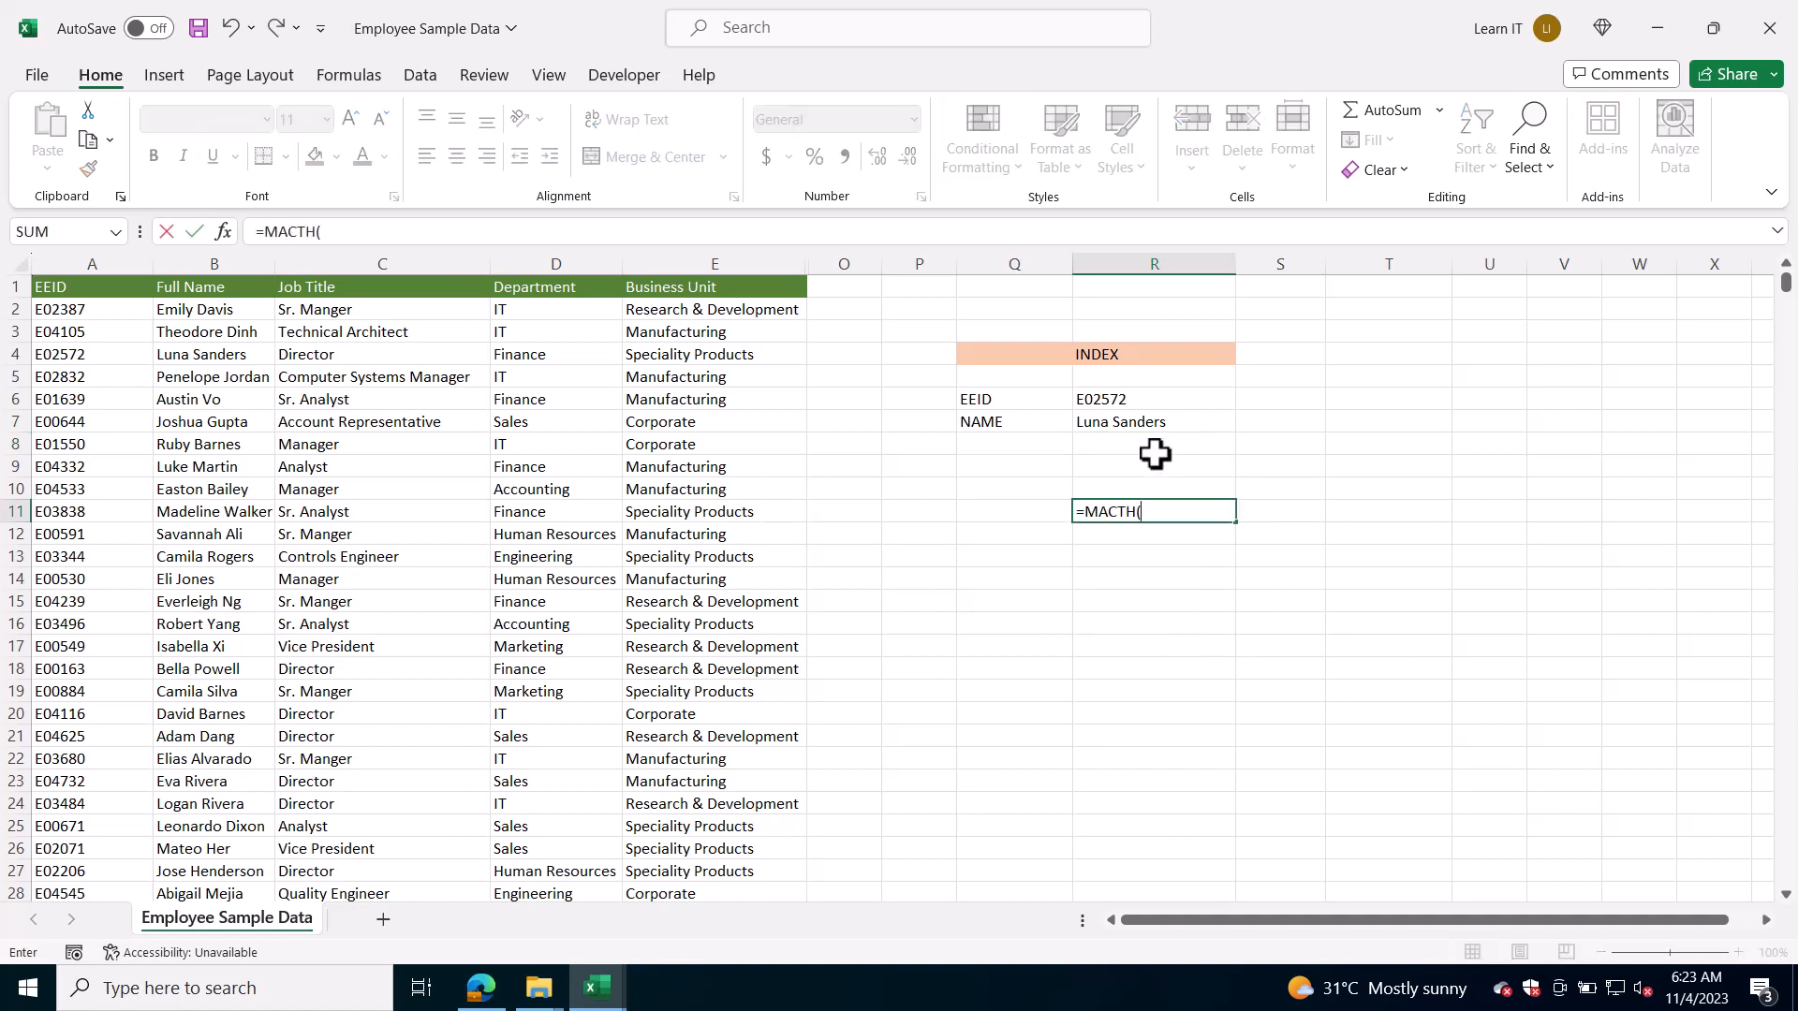
key(BackSpace)
key(BackSpace)
key(BackSpace)
key(BackSpace)
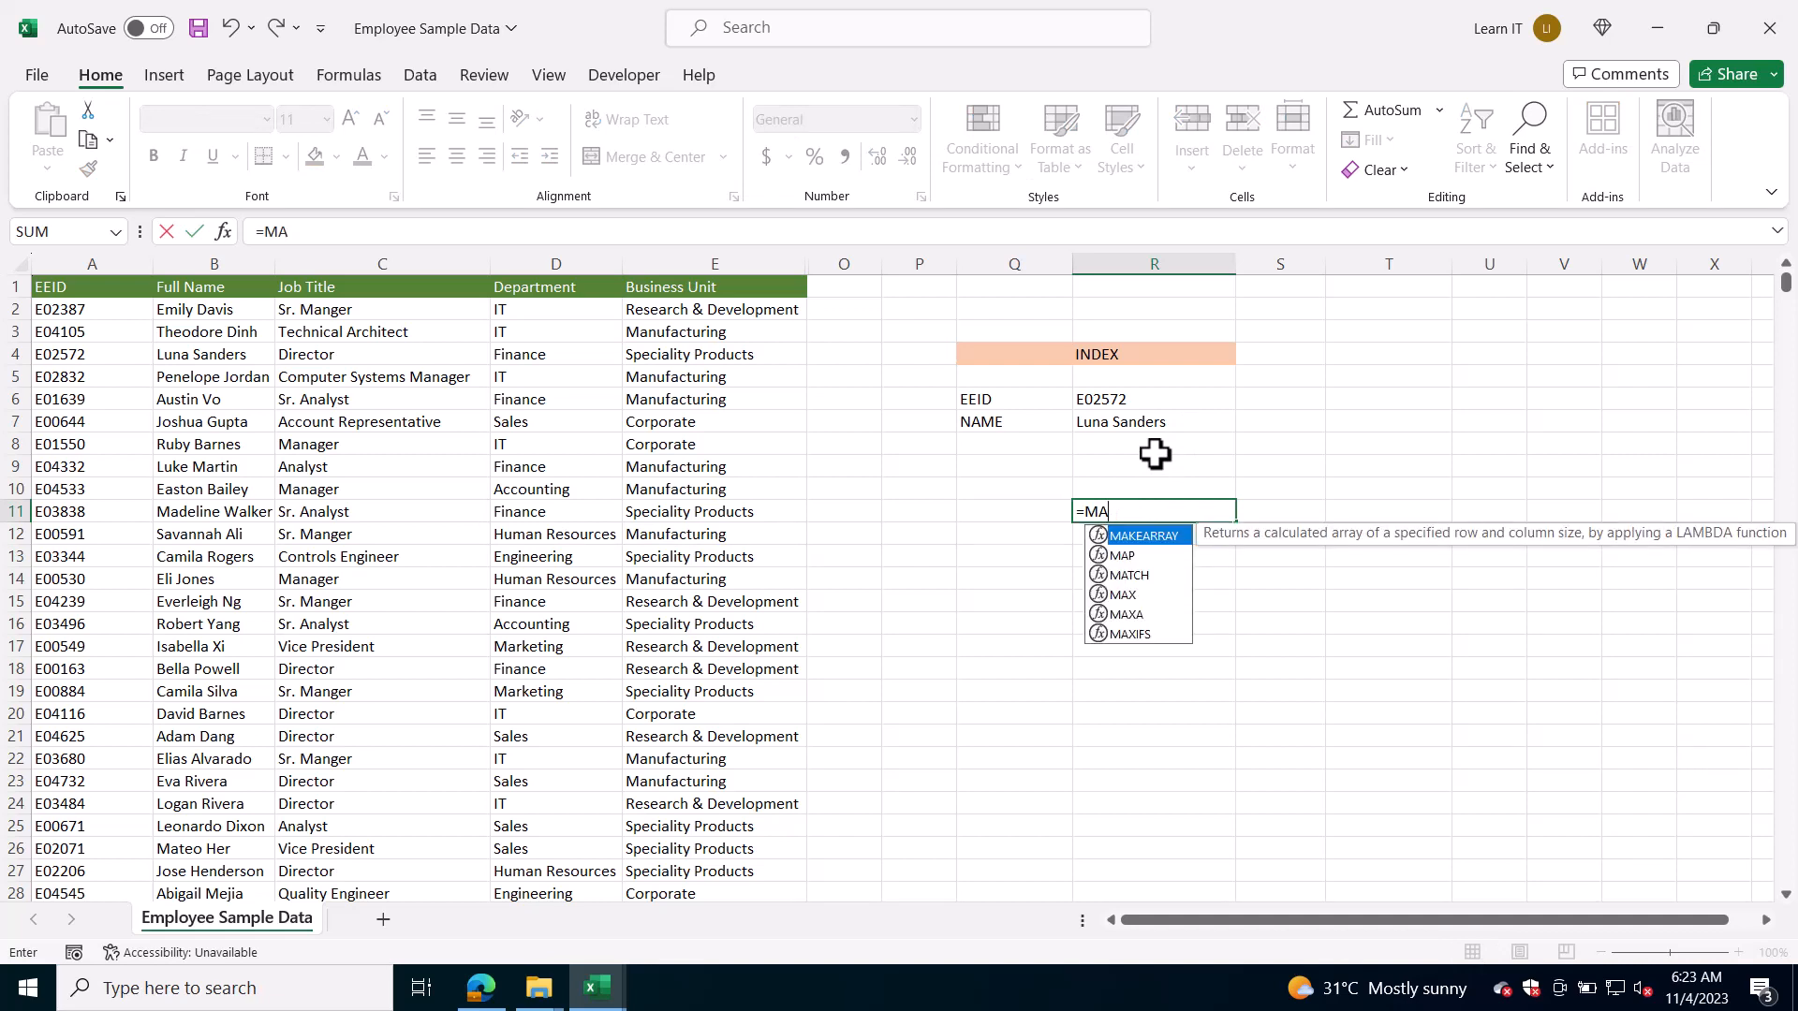
text(TCH()
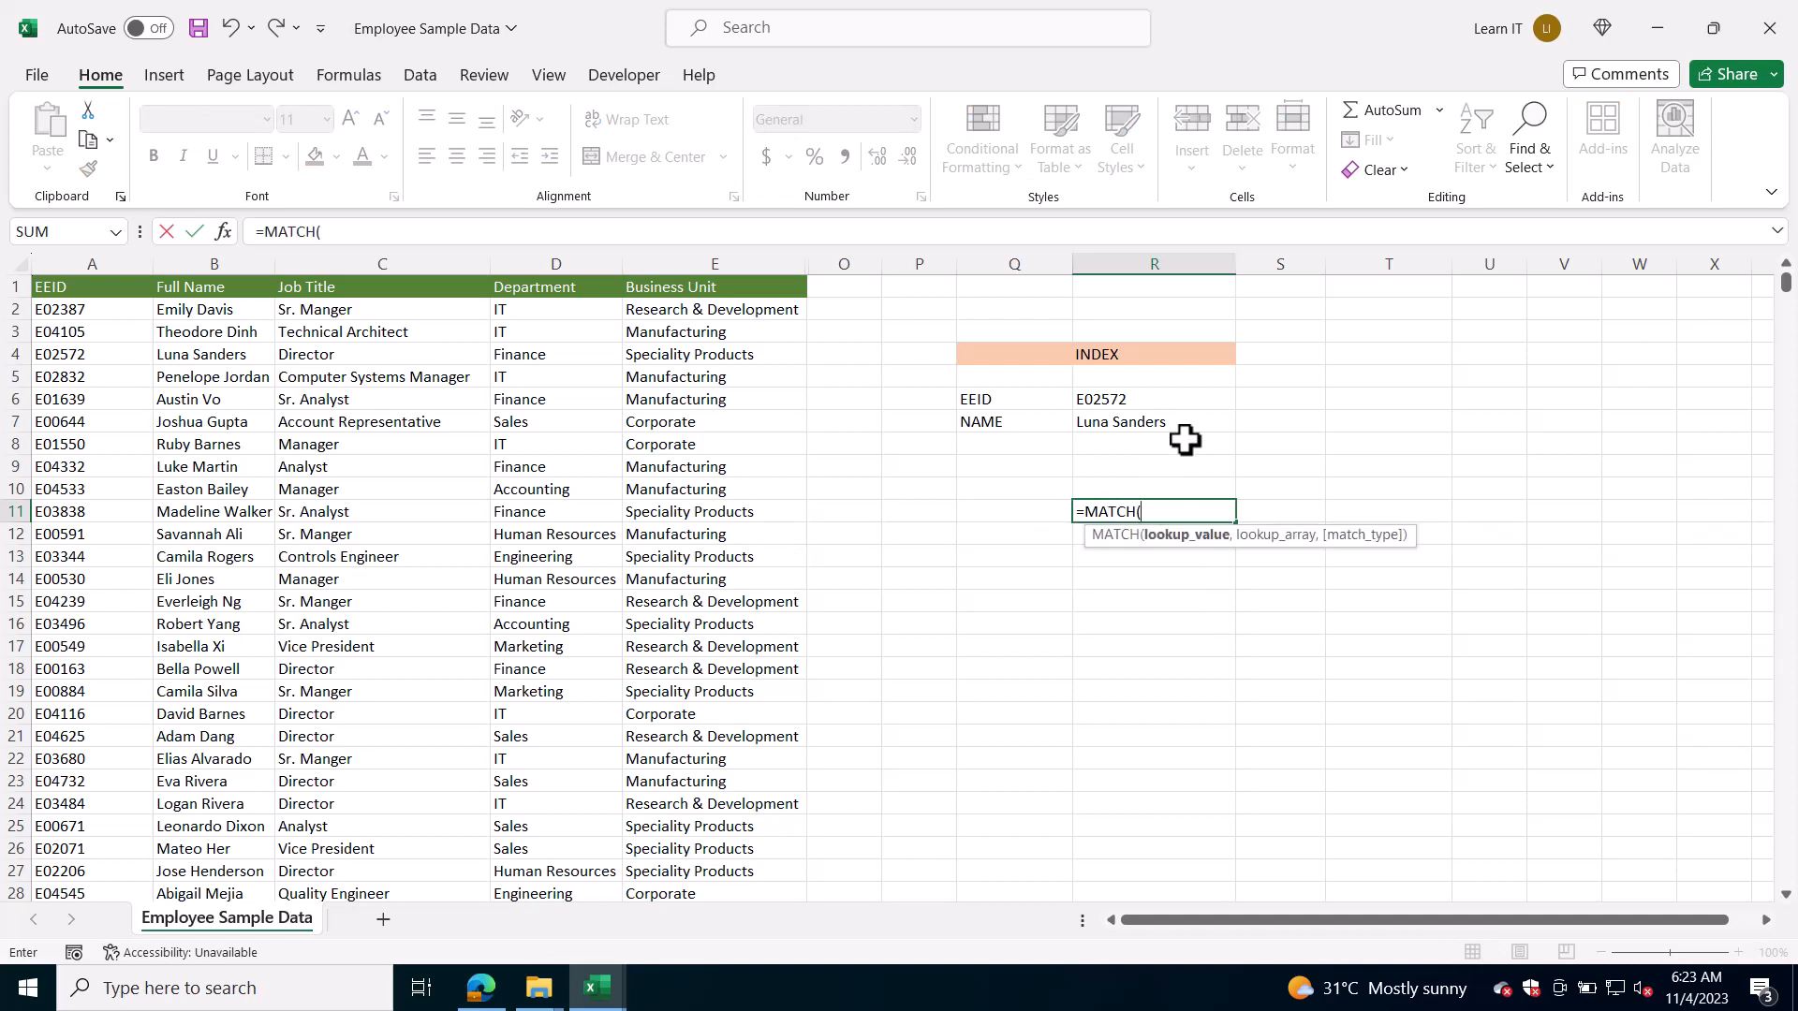
click(1114, 407)
text(,)
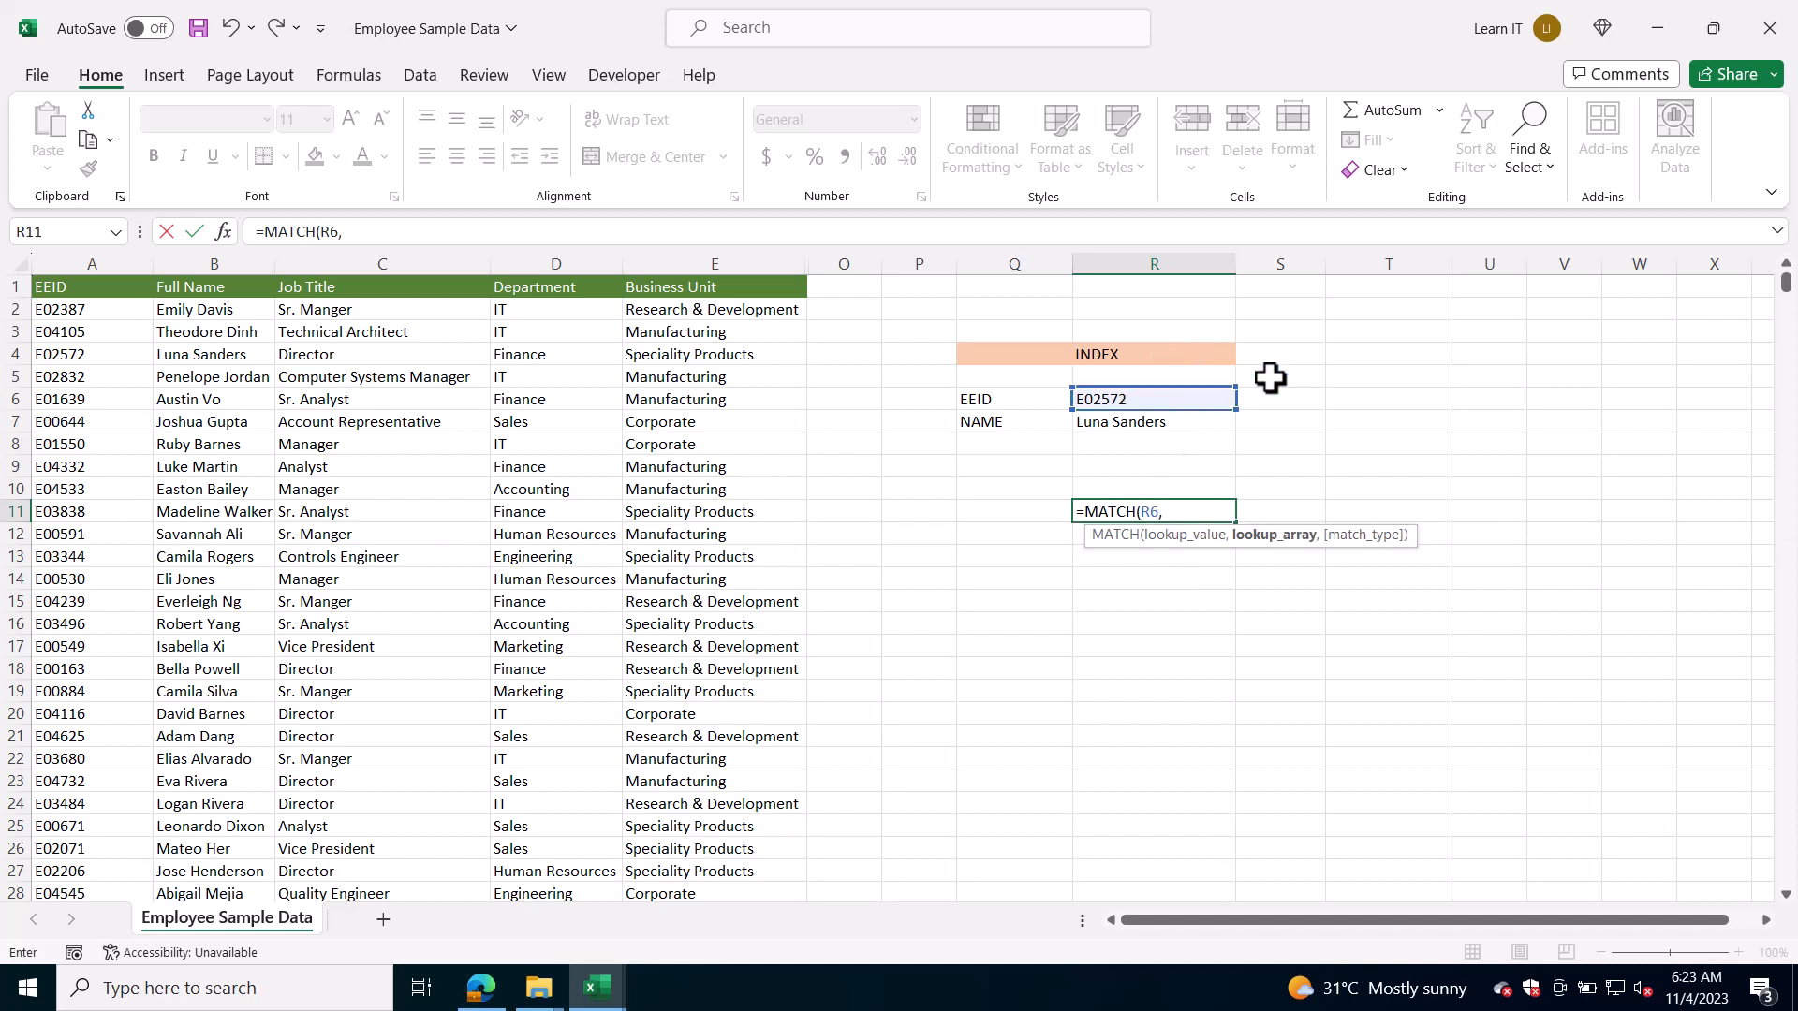
drag(80, 309, 66, 826)
text(,0)
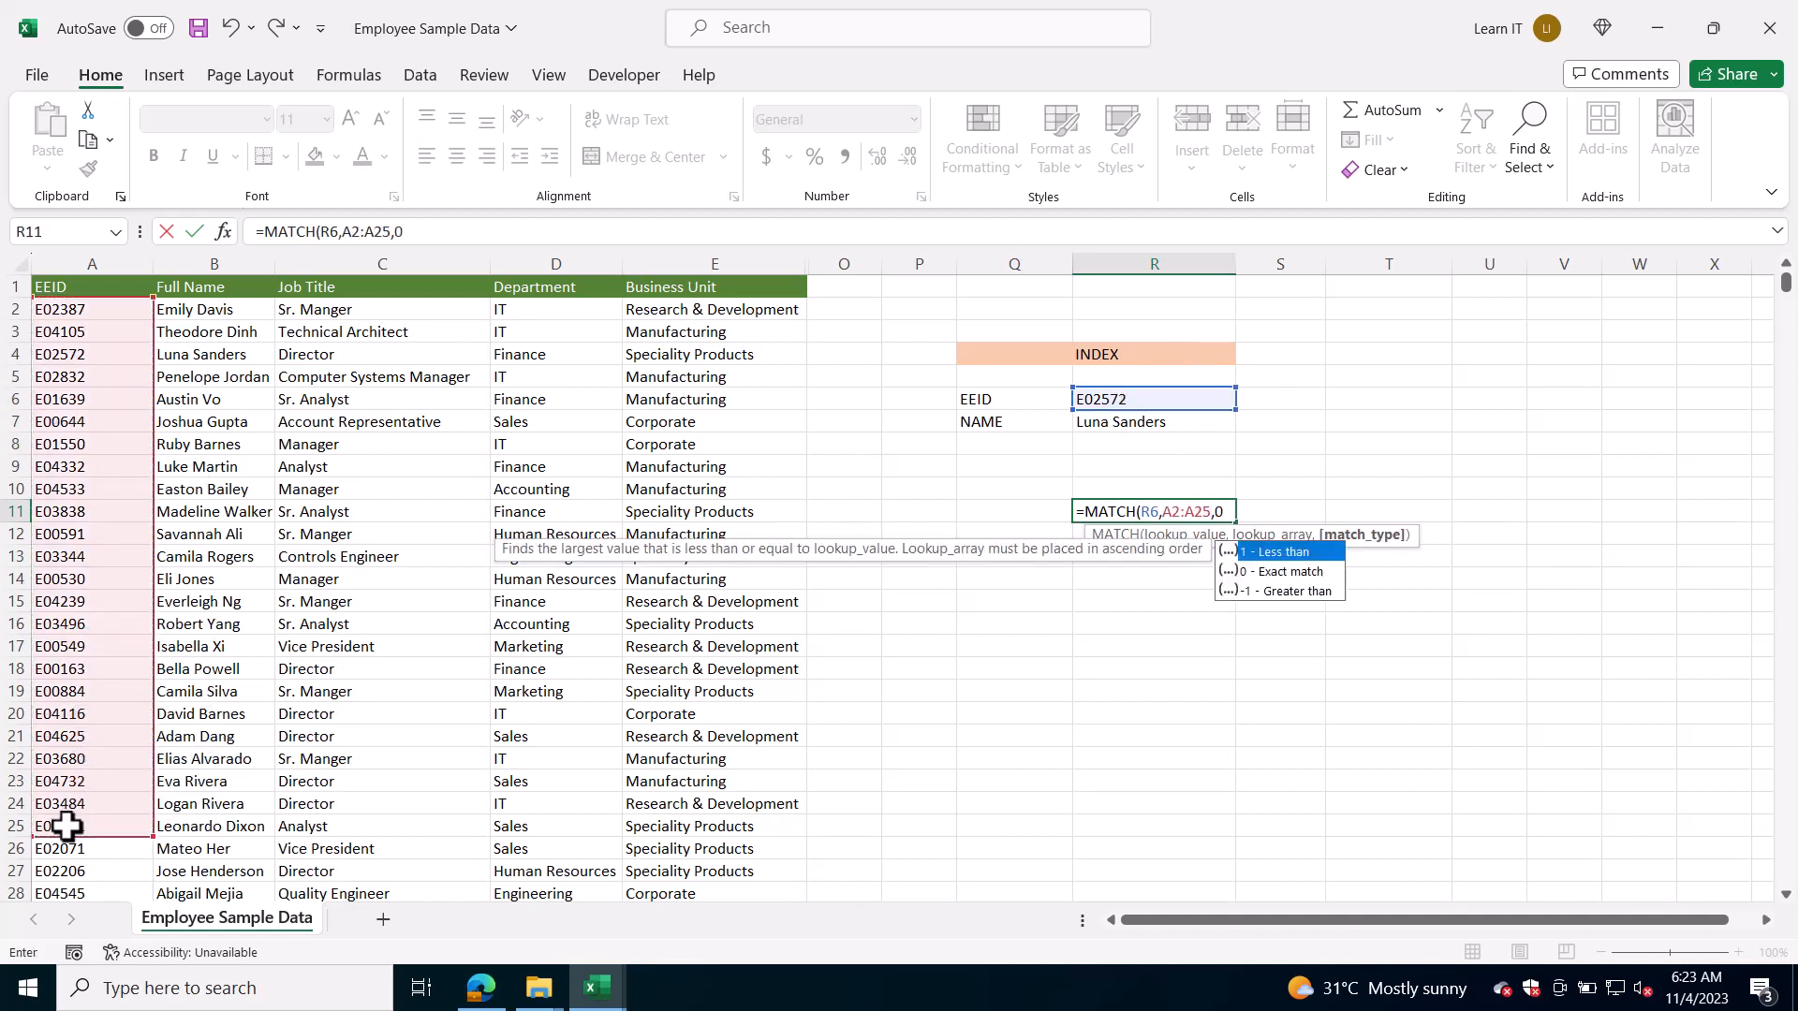
key(Return)
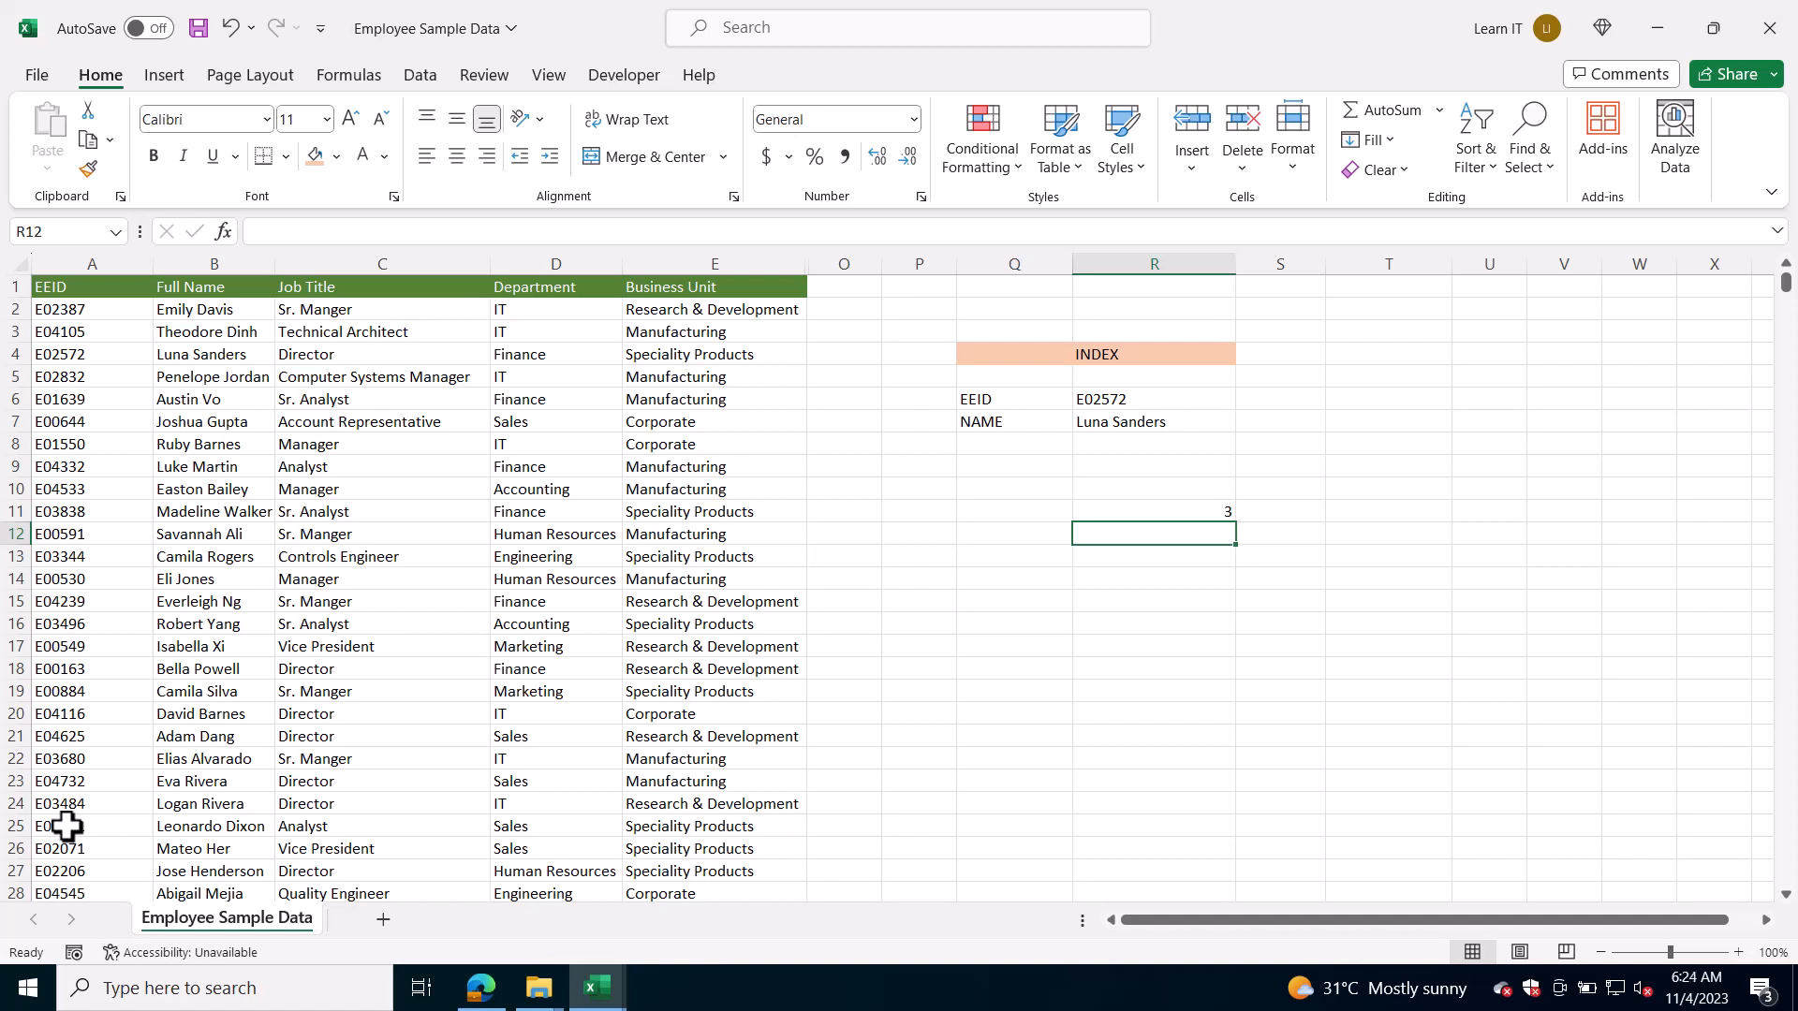
Replace the nested MATCH in R7 with the fixed row number 3, making the formula =INDEX(B2:B25,3,1)
double_click(1136, 420)
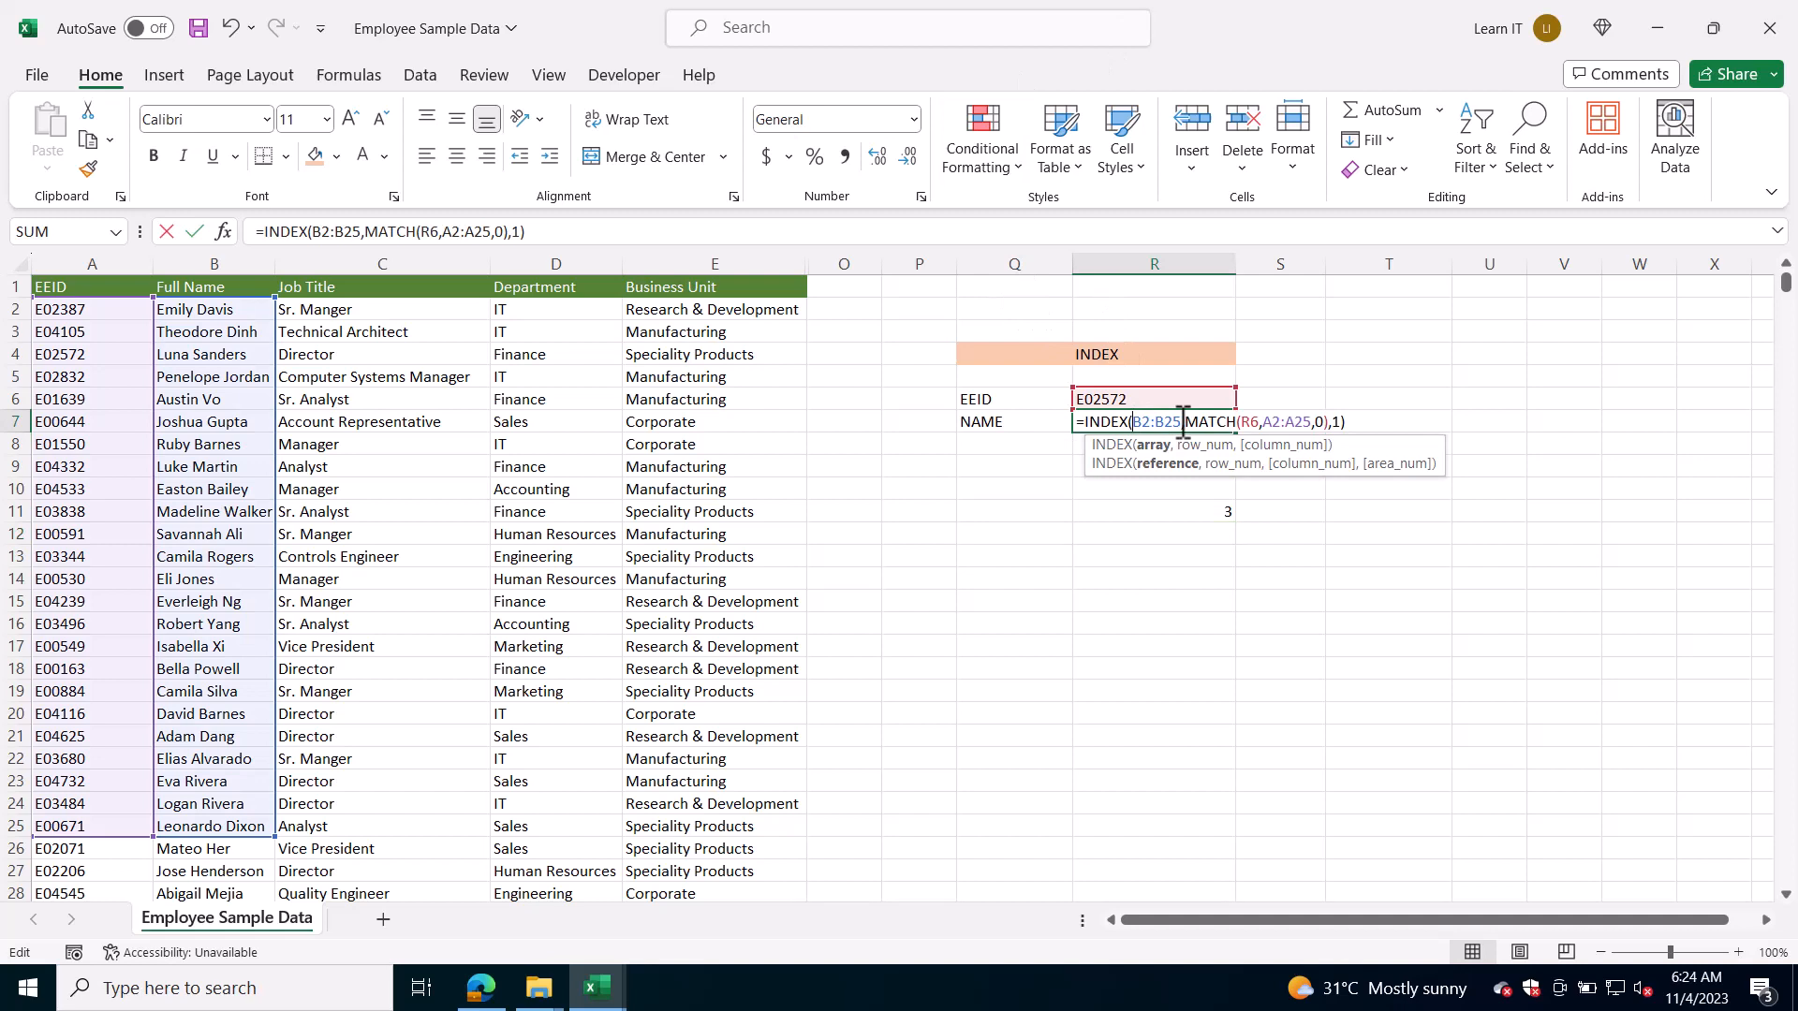
click(1329, 421)
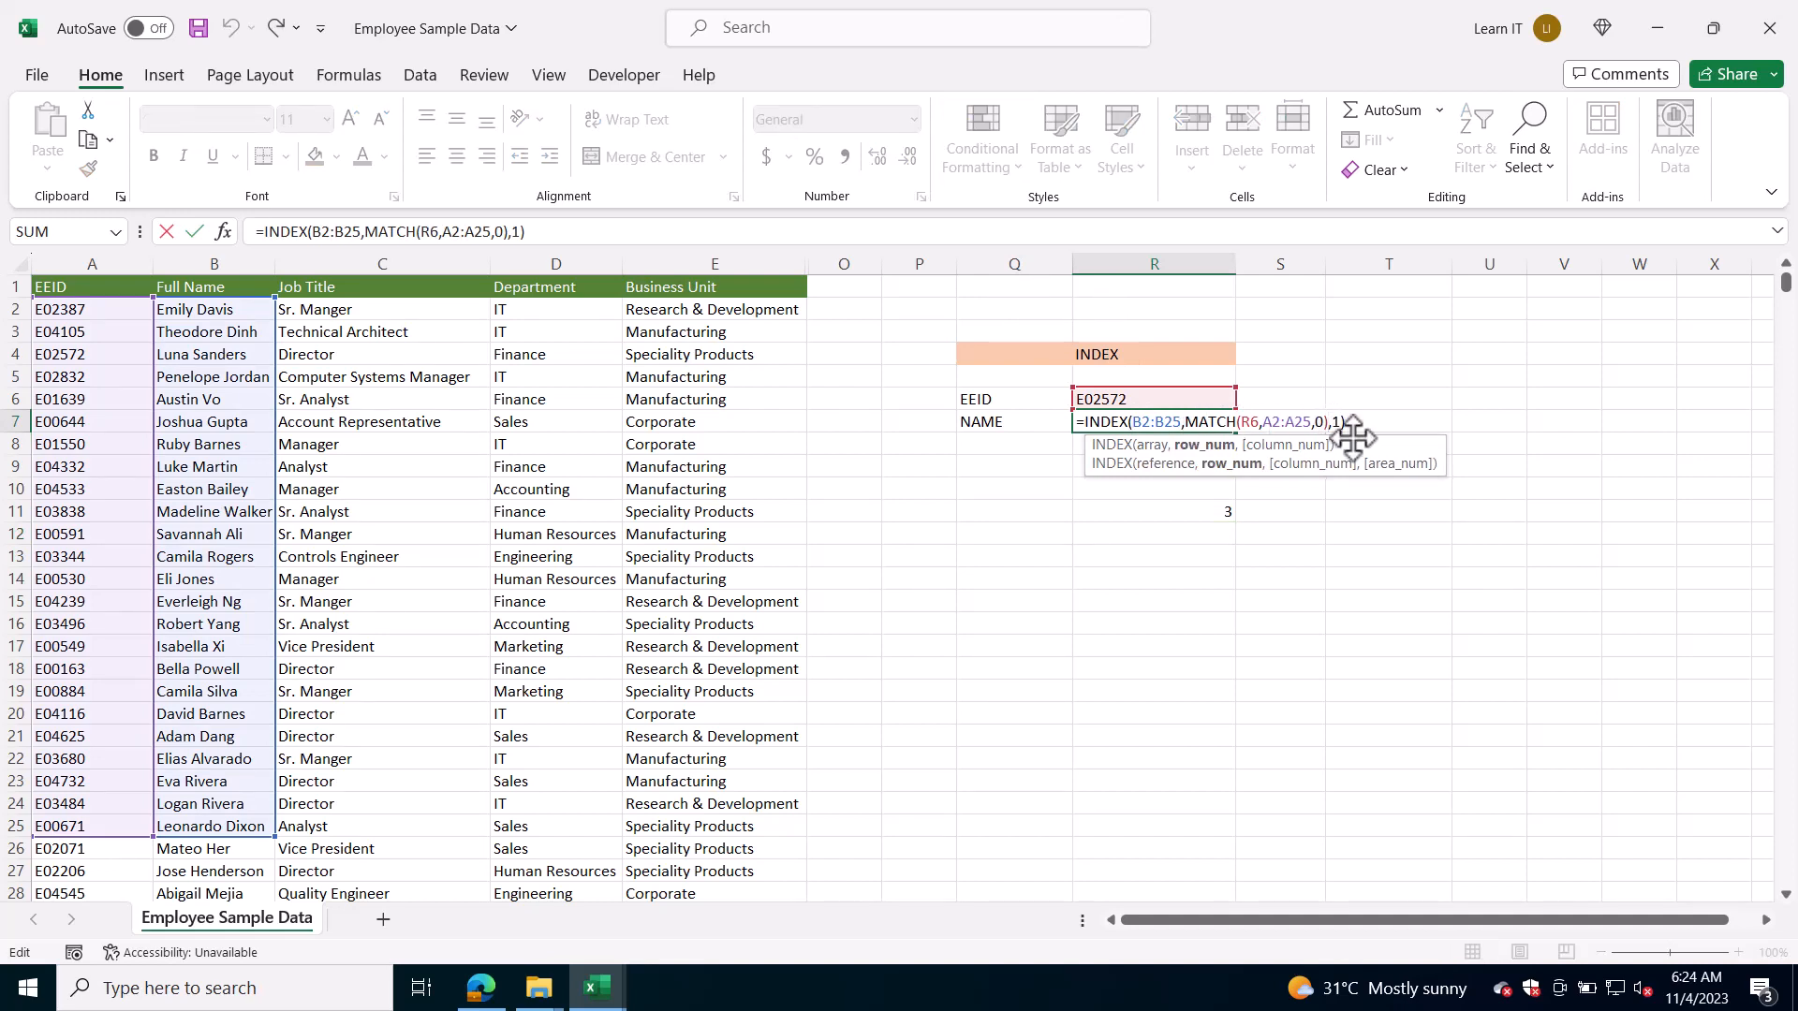
key(BackSpace)
key(BackSpace)
key(BackSpace)
key(BackSpace)
key(BackSpace)
key(BackSpace)
key(BackSpace)
key(BackSpace)
key(BackSpace)
key(BackSpace)
key(BackSpace)
key(BackSpace)
key(BackSpace)
key(BackSpace)
key(BackSpace)
key(BackSpace)
key(BackSpace)
key(BackSpace)
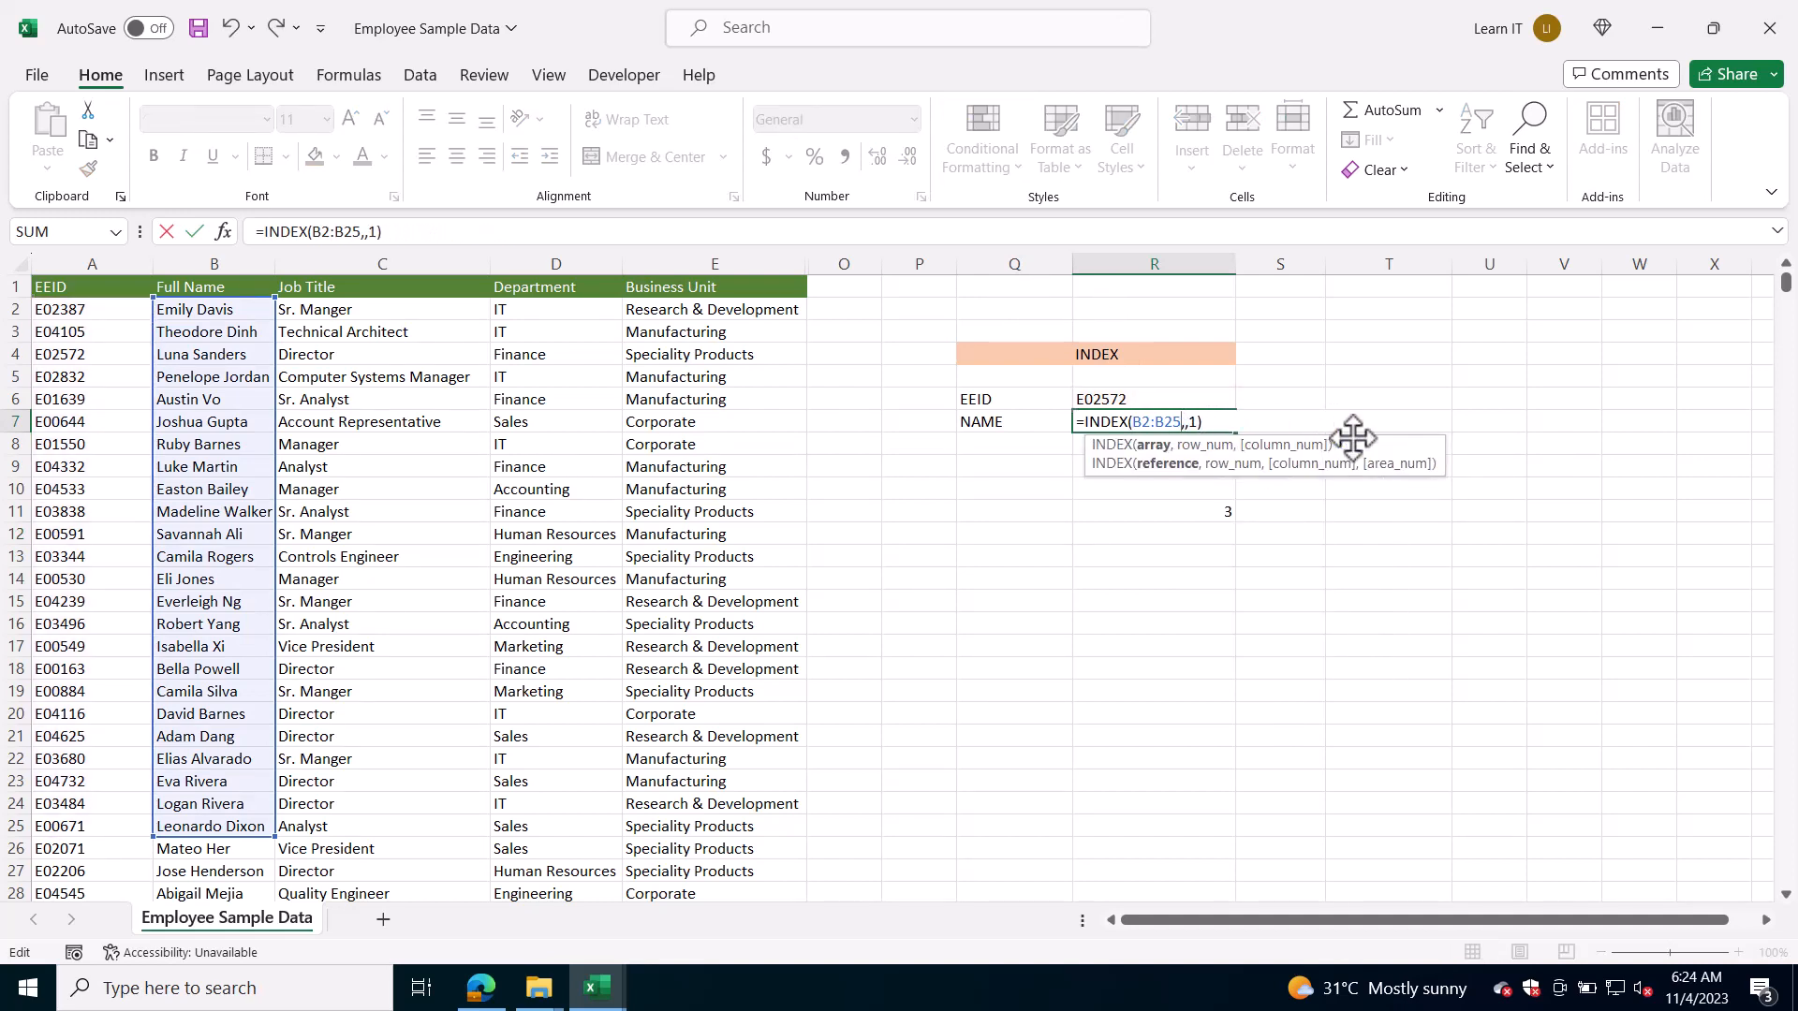
key(BackSpace)
text(,)
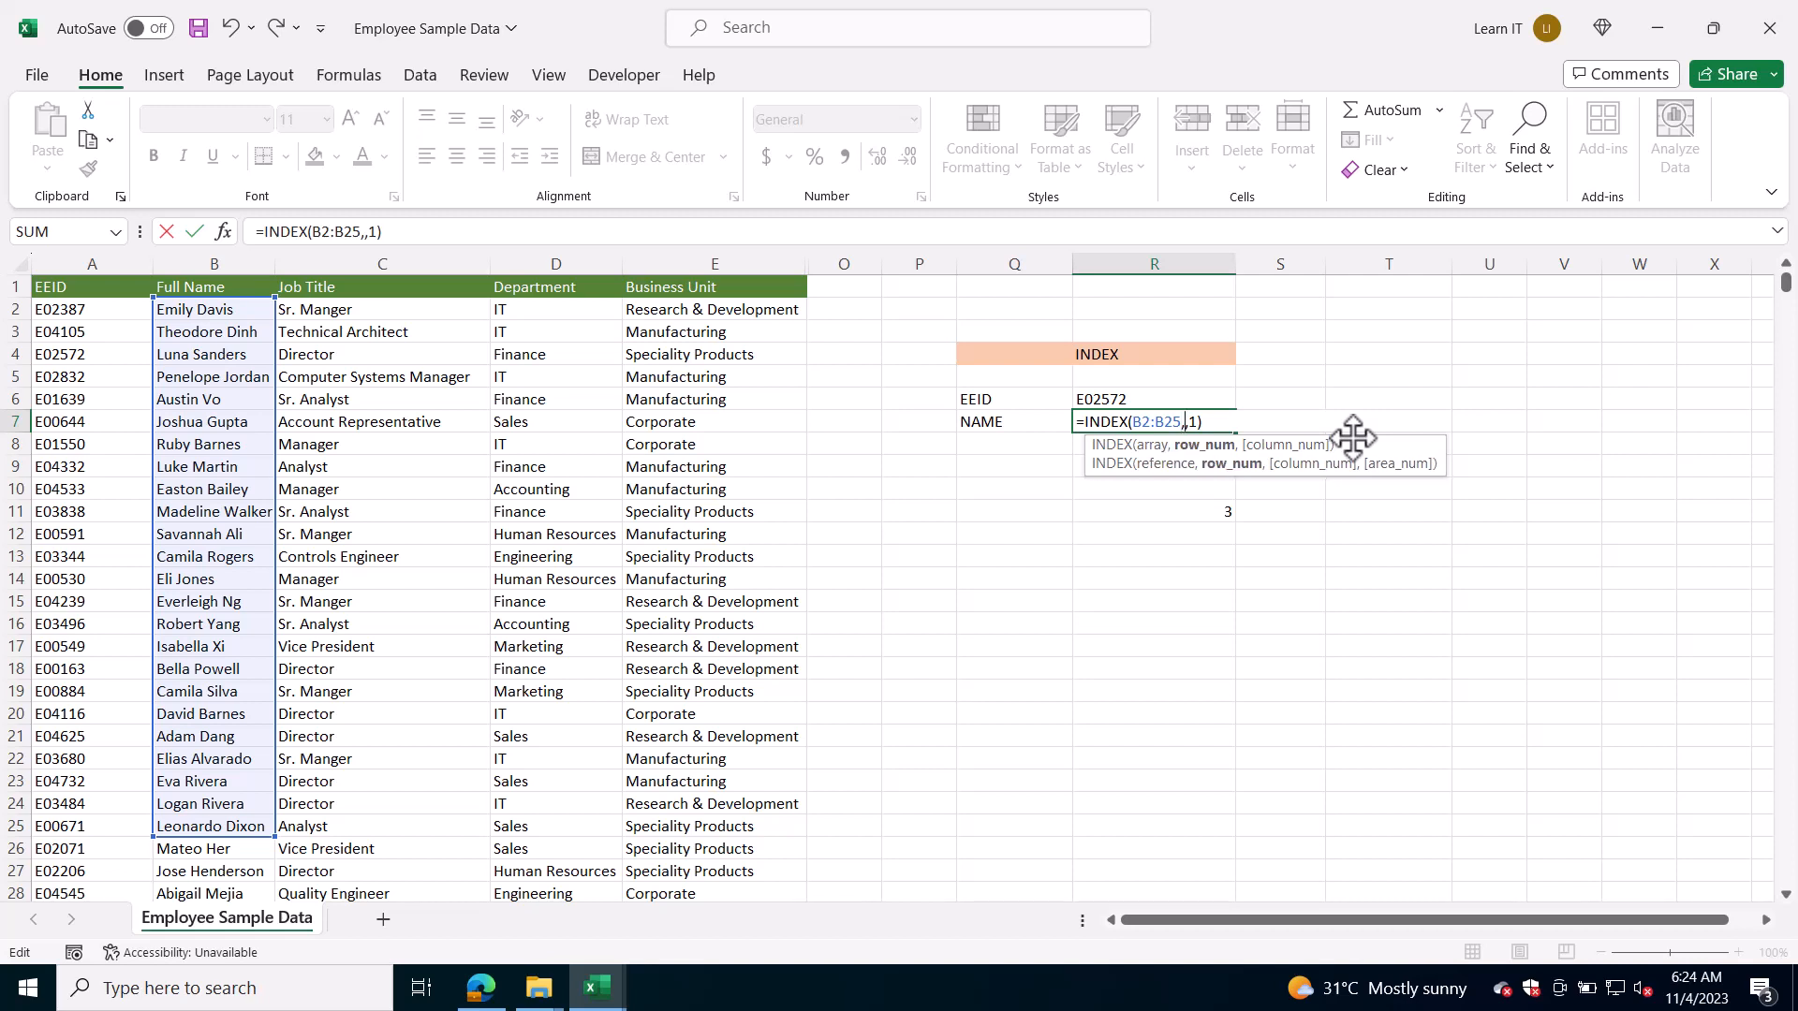
key(Return)
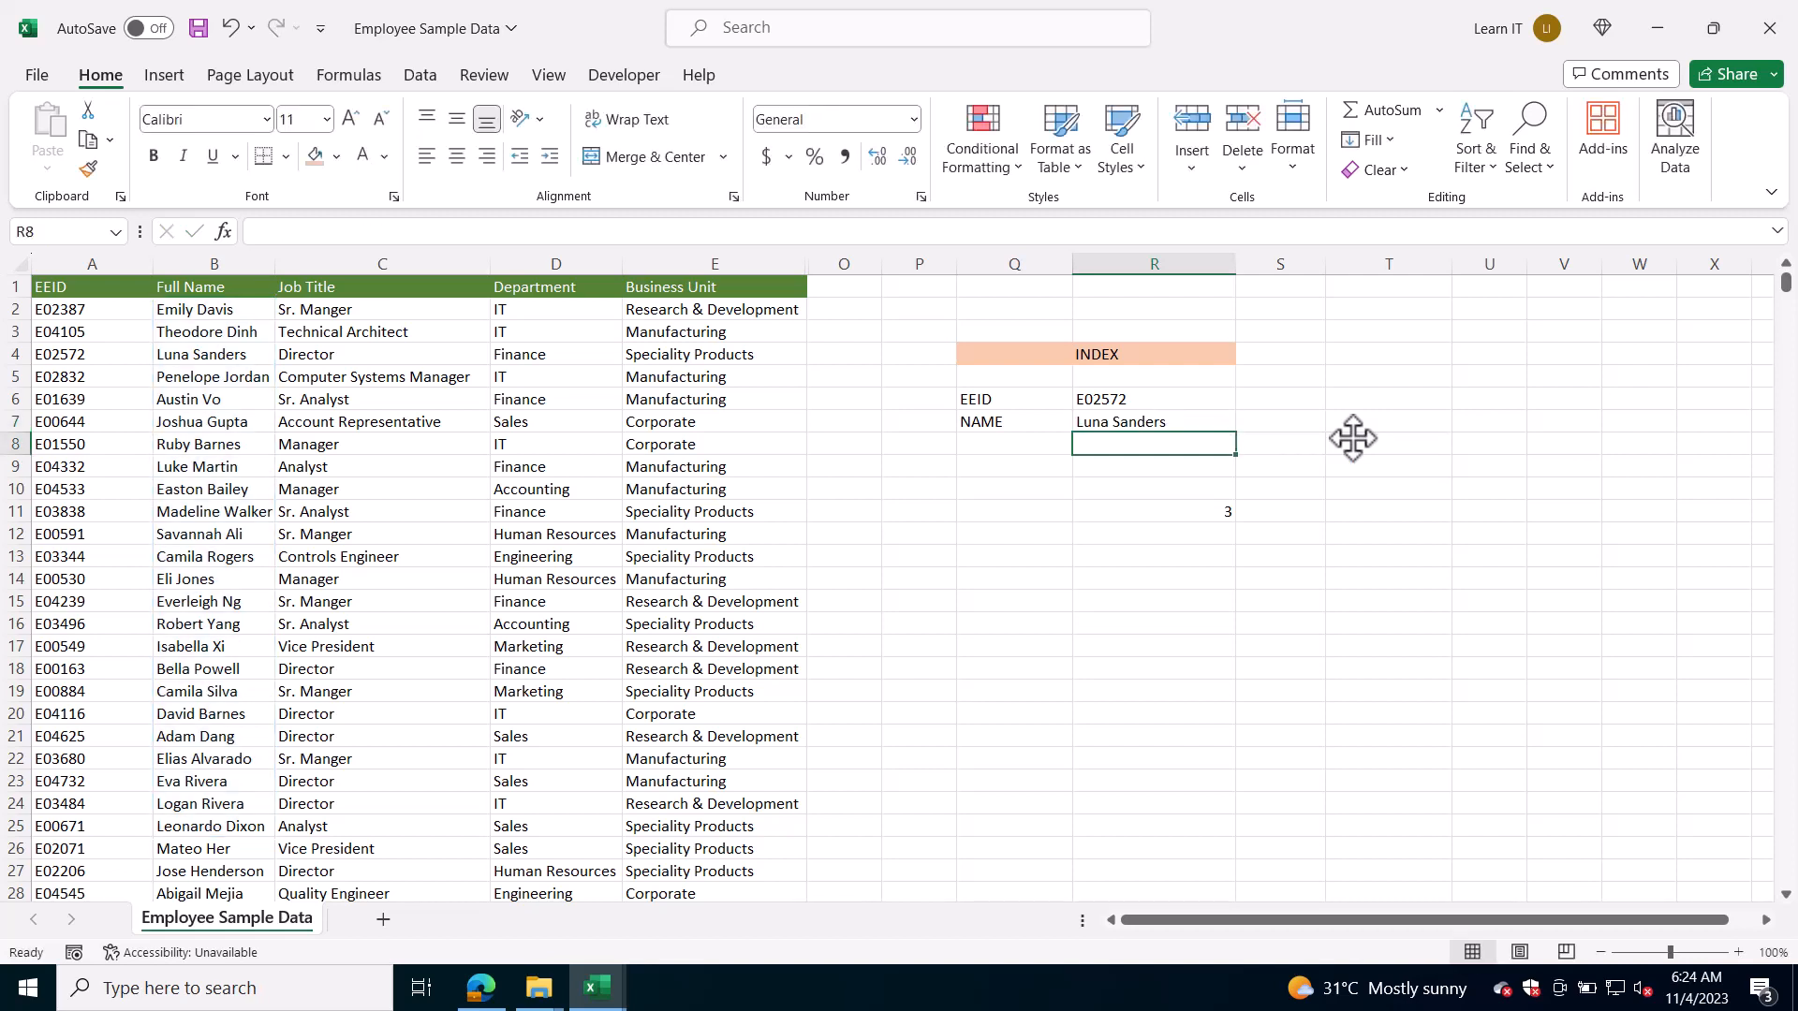
Check the EEID value in R6 and the INDEX formula in R7
click(1117, 403)
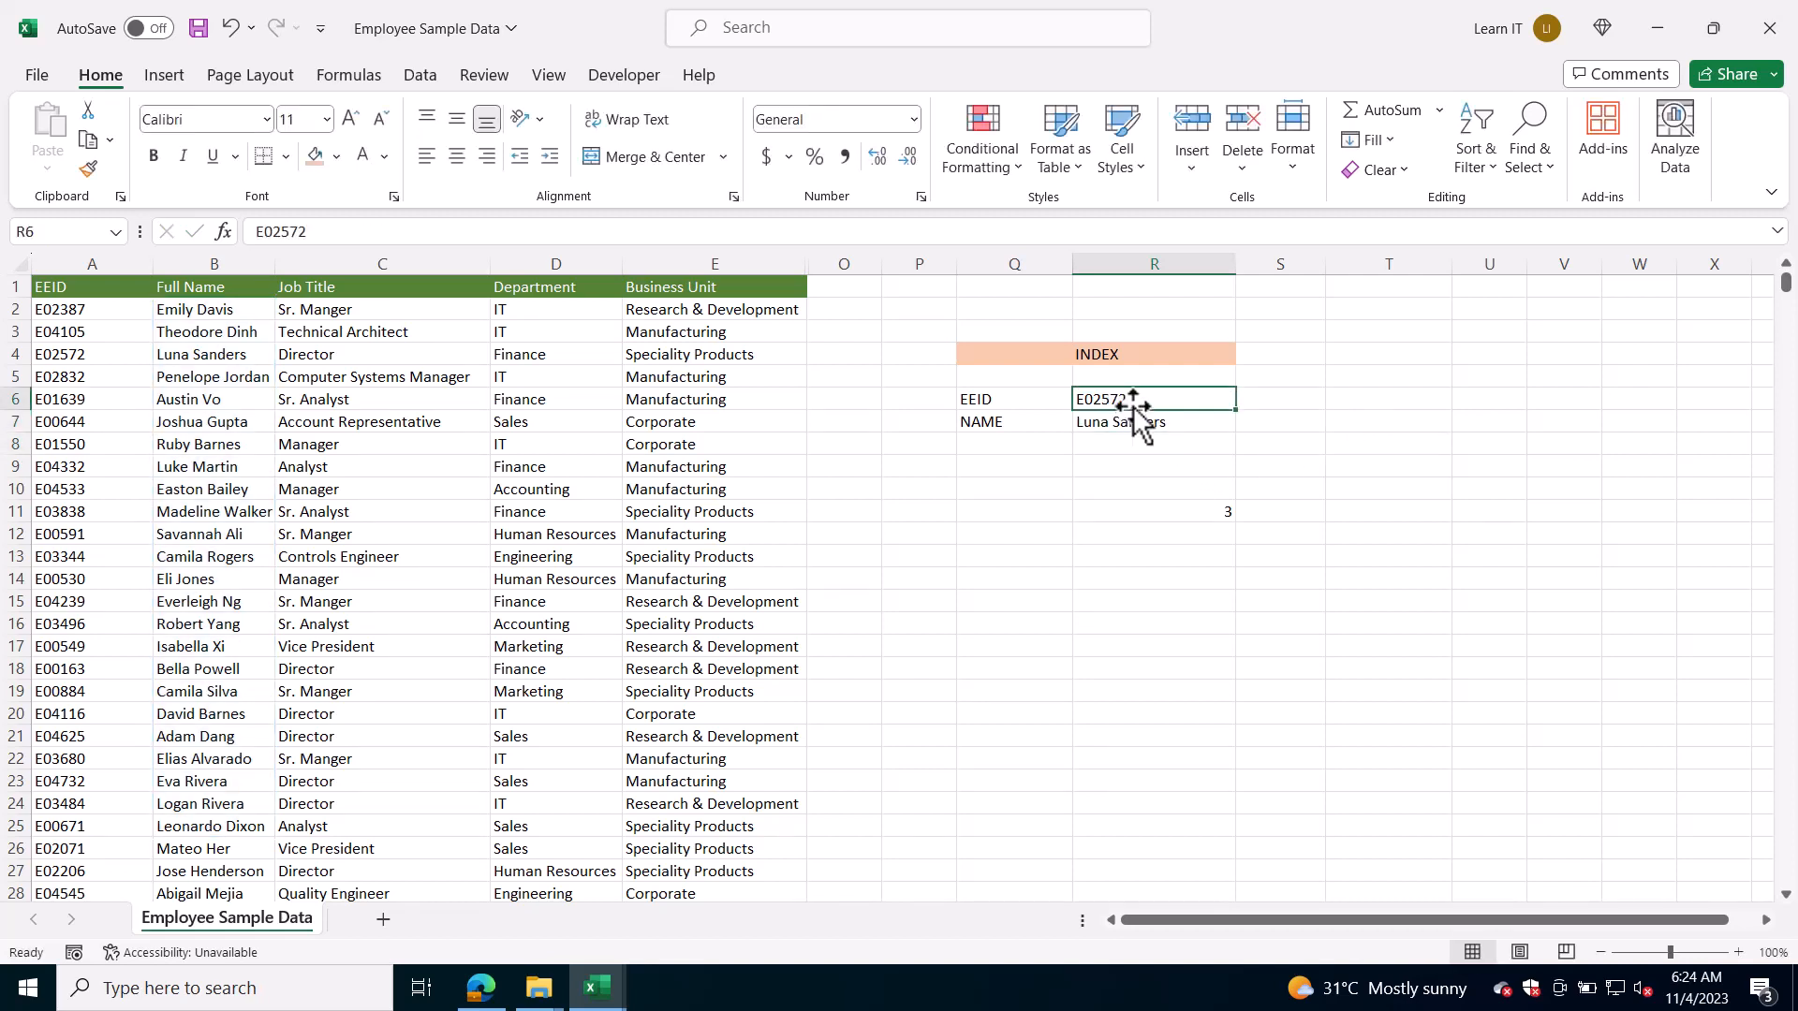
double_click(1138, 400)
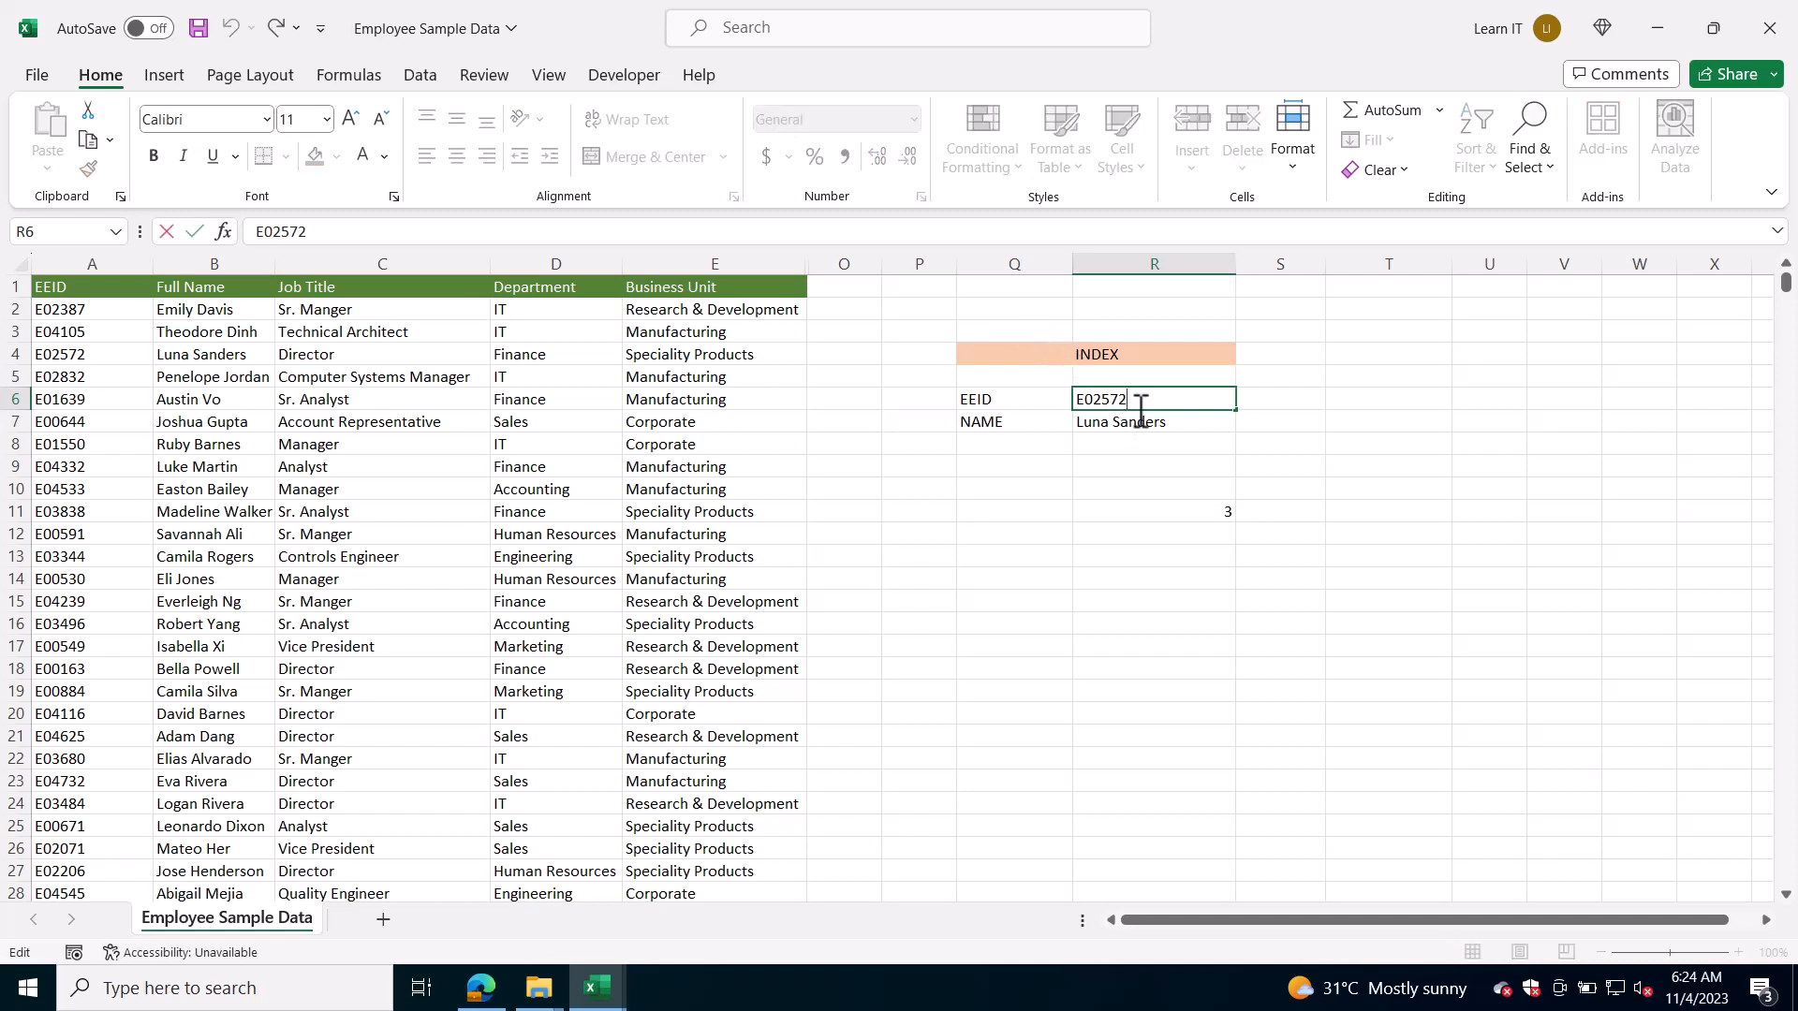
click(1144, 422)
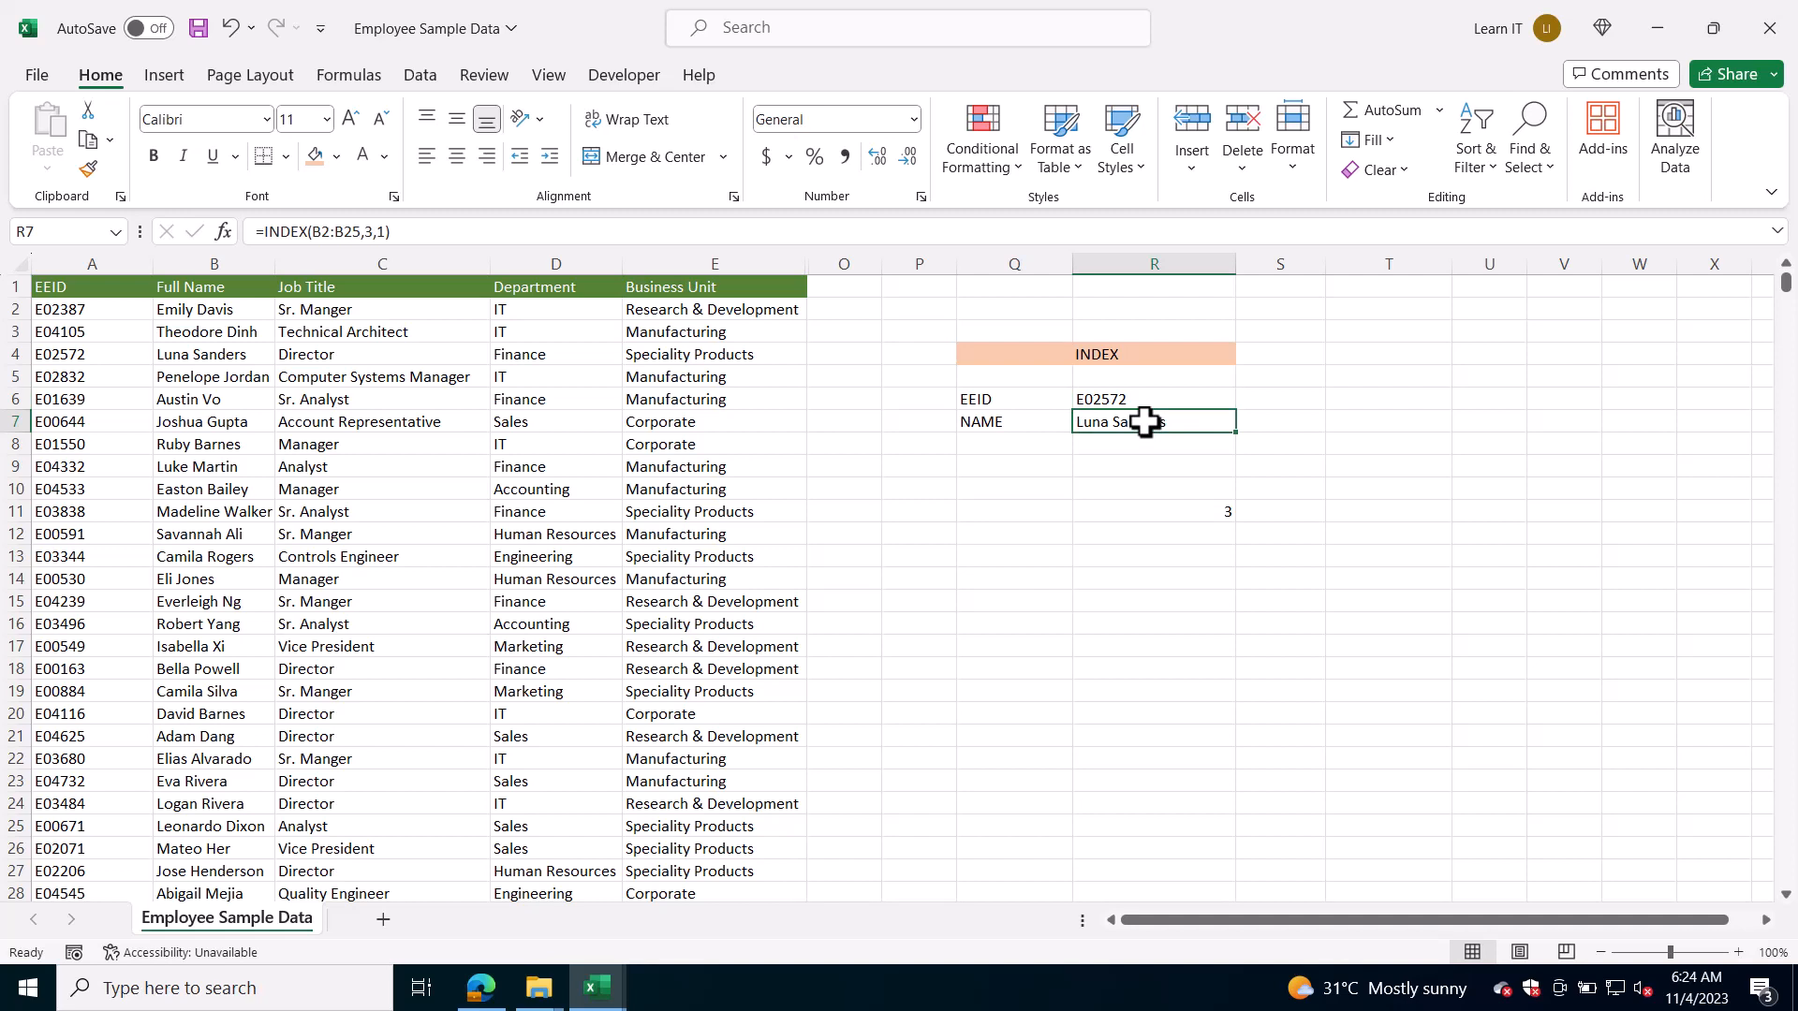